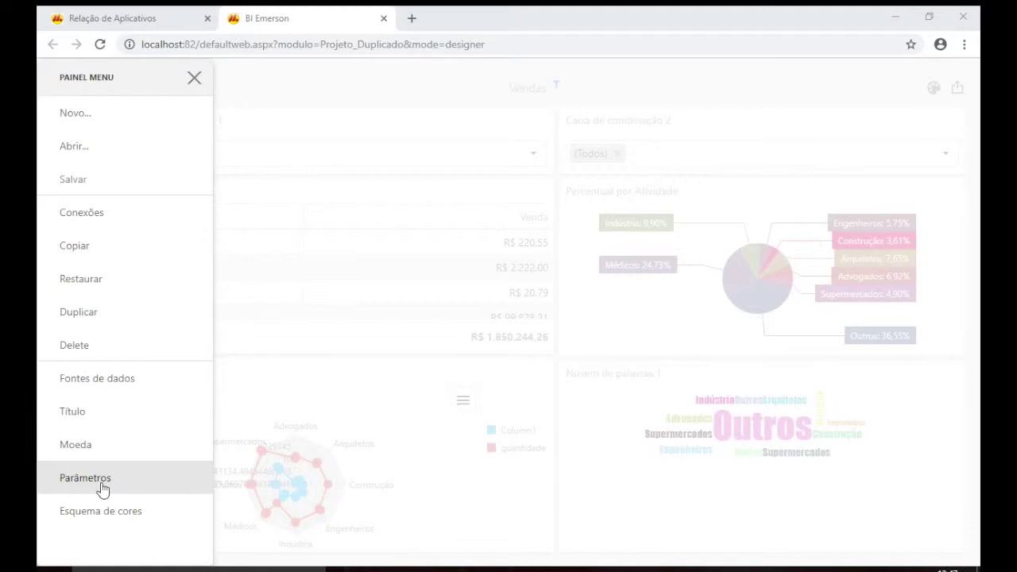
# Add a dashboard parameter named parVendedor with the description Vendedor.
pyautogui.click(343, 101)
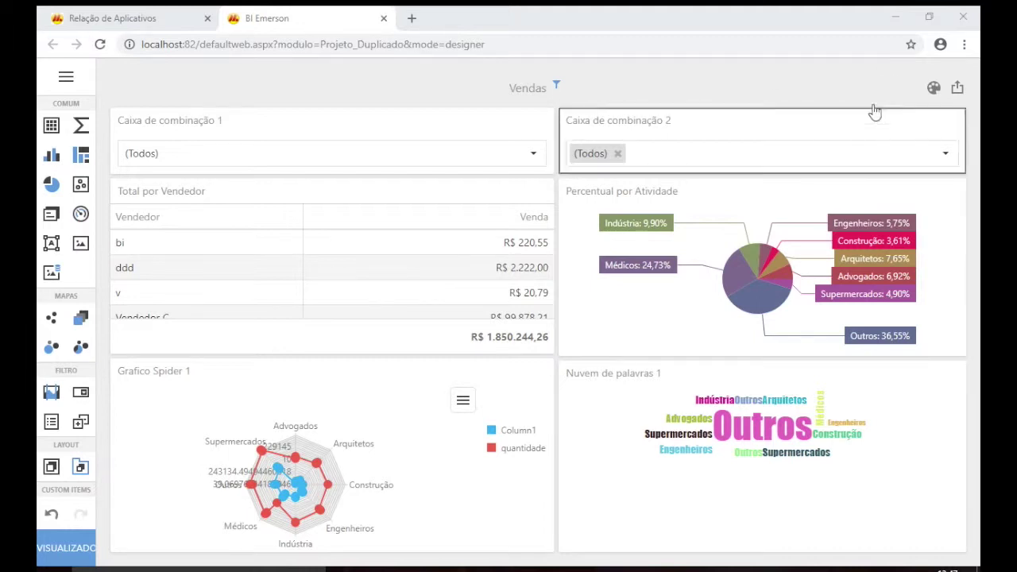
pyautogui.click(67, 80)
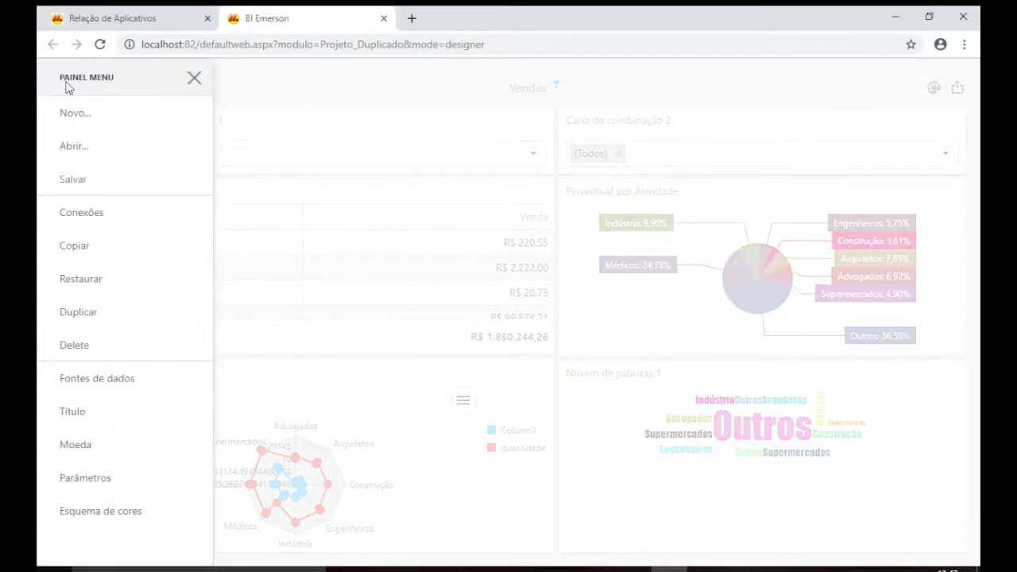
pyautogui.click(111, 487)
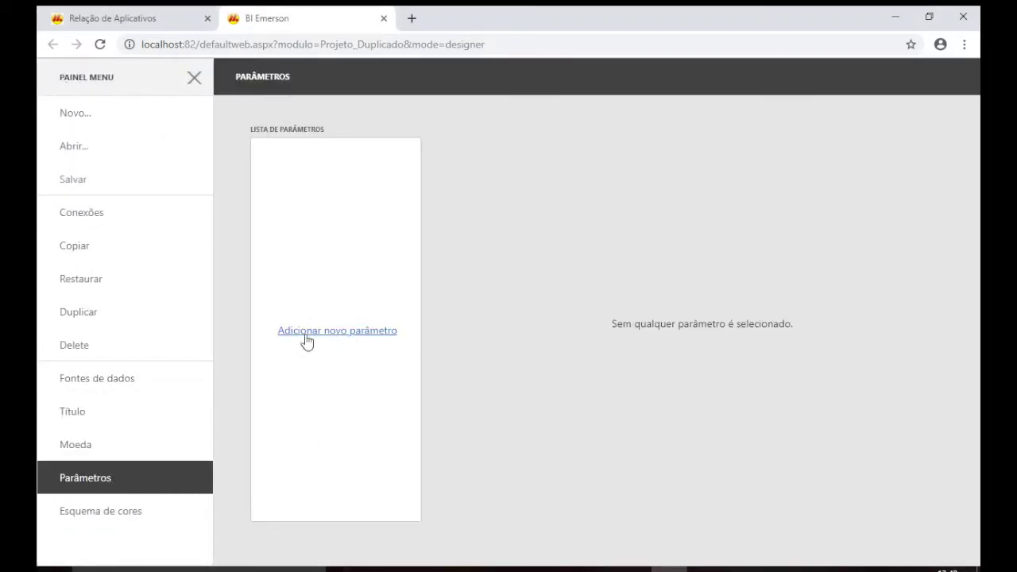
pyautogui.click(340, 340)
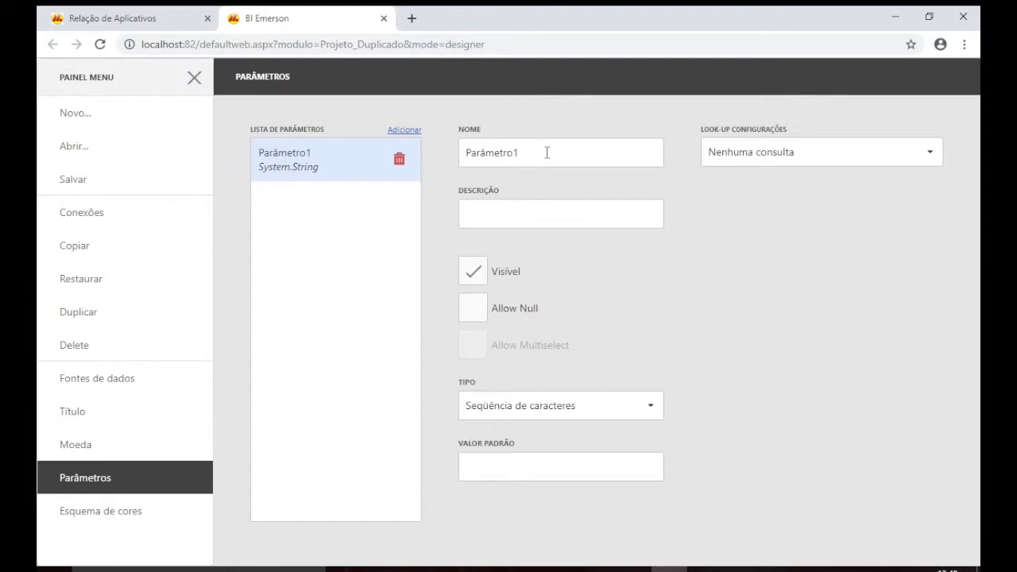
pyautogui.doubleClick(511, 153)
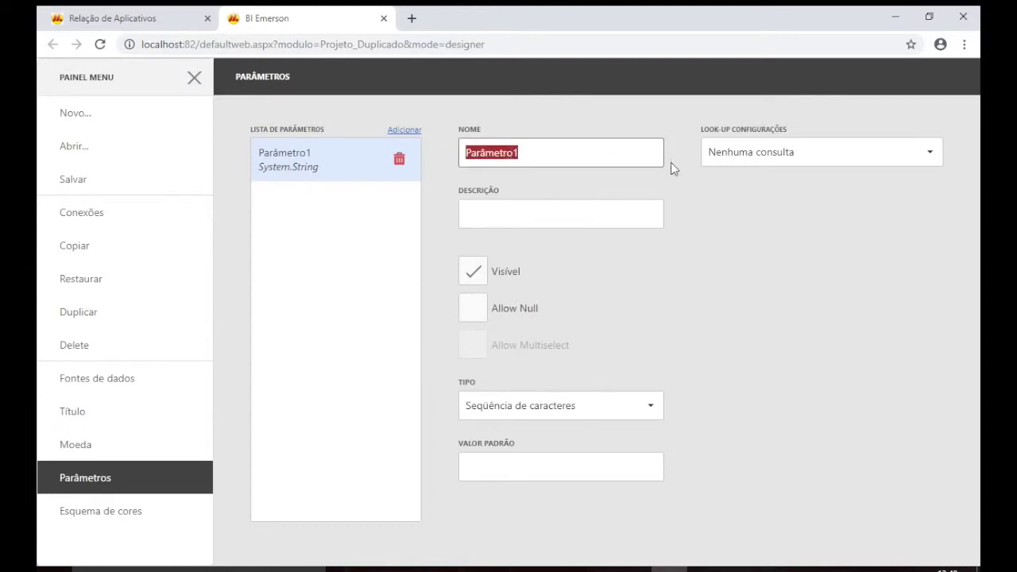
pyautogui.write('parVendedor')
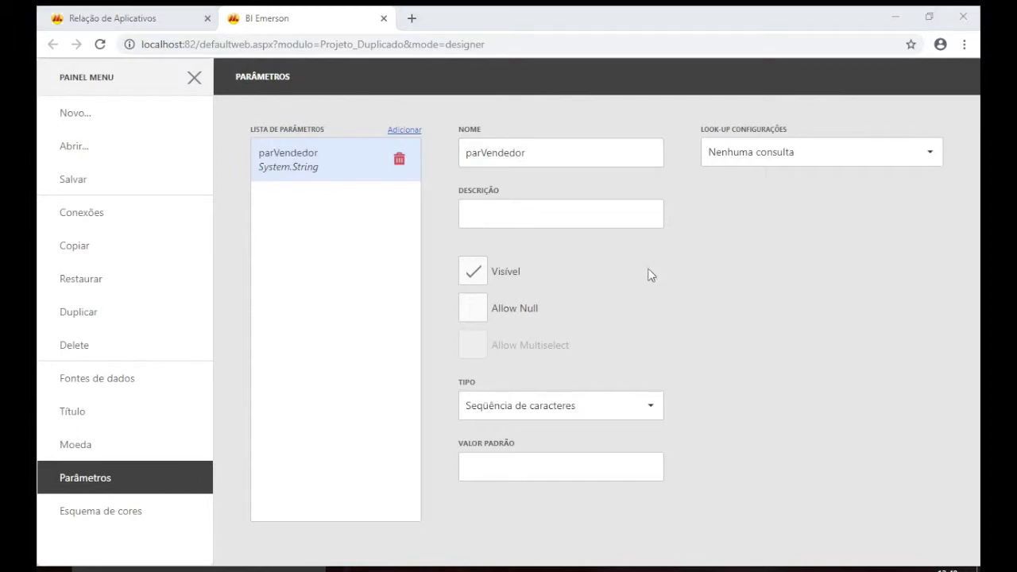
pyautogui.click(579, 216)
pyautogui.write('Vendedor')
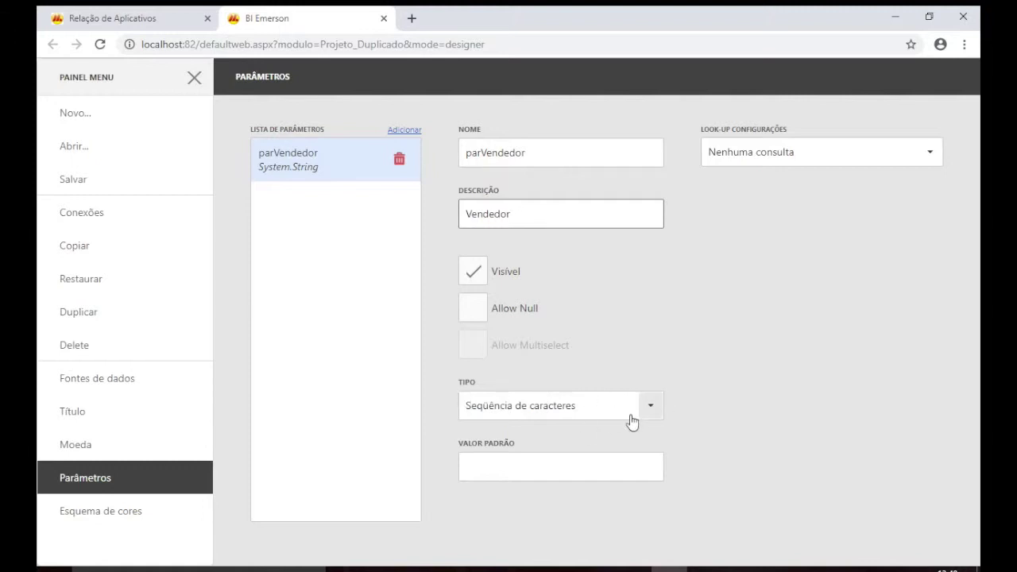
# Set the parVendedor parameter's look-up to Lista dinâmica with vendasDemo as its data source.
pyautogui.click(793, 163)
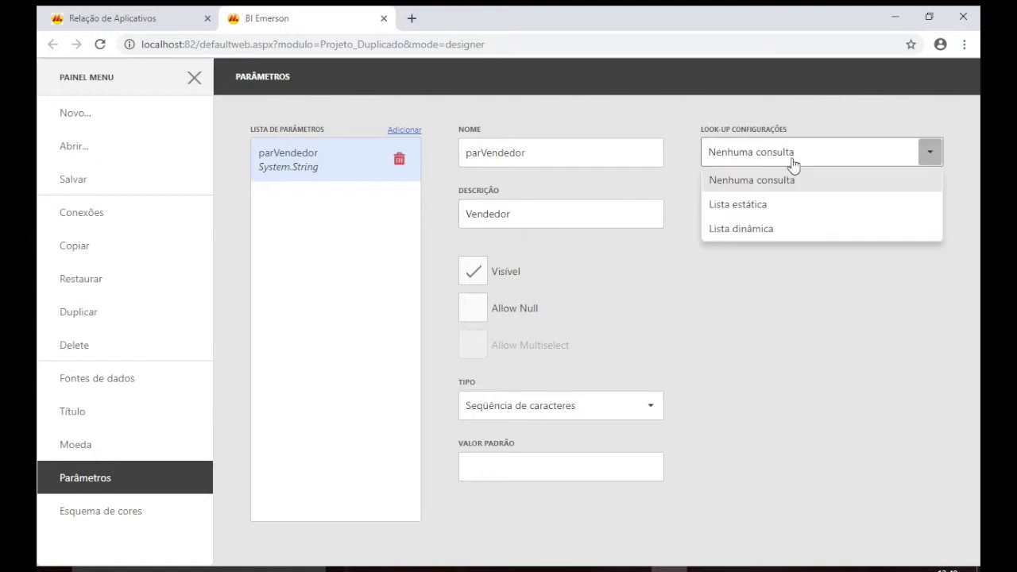
pyautogui.click(754, 230)
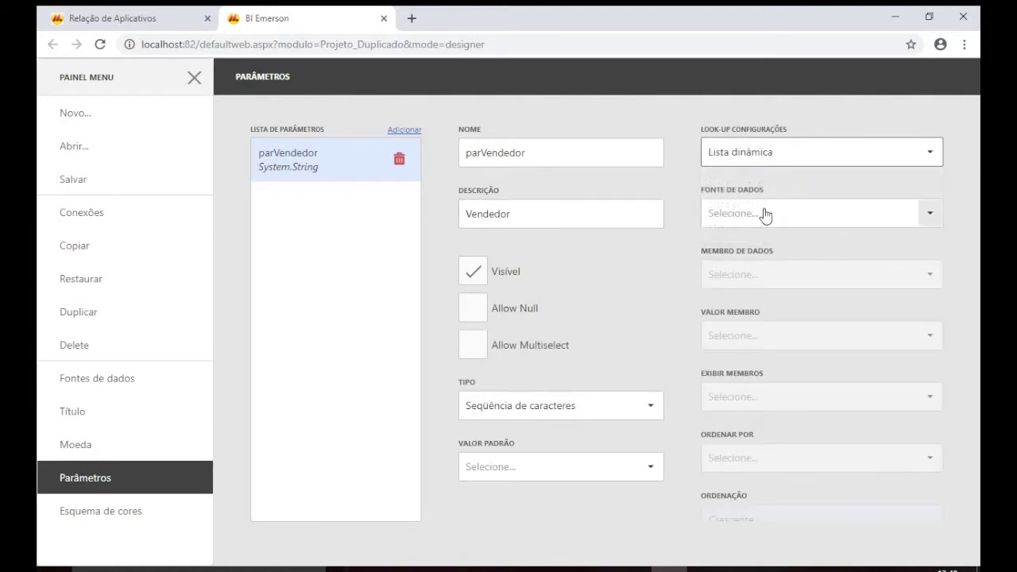
pyautogui.click(765, 213)
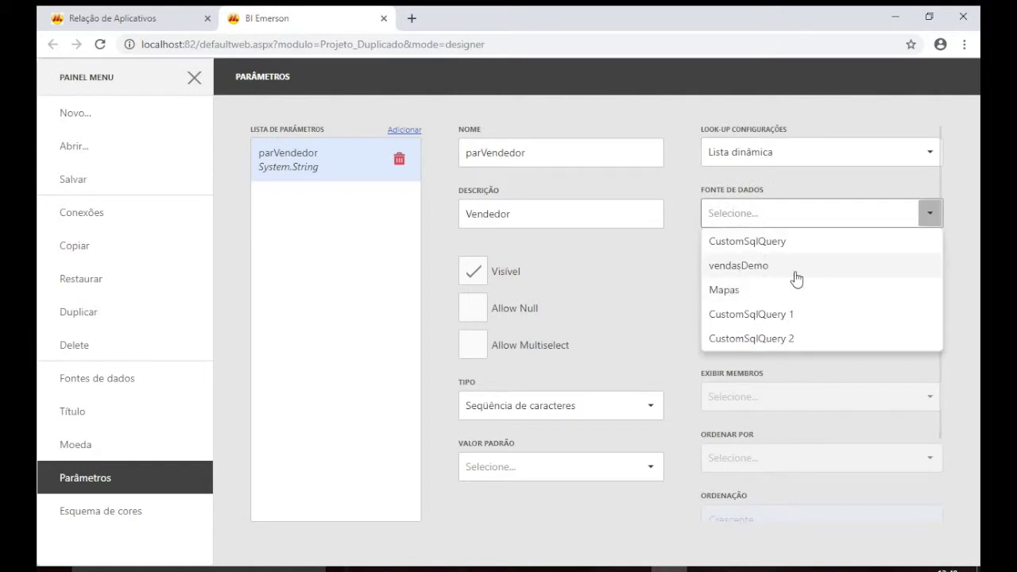
pyautogui.click(779, 268)
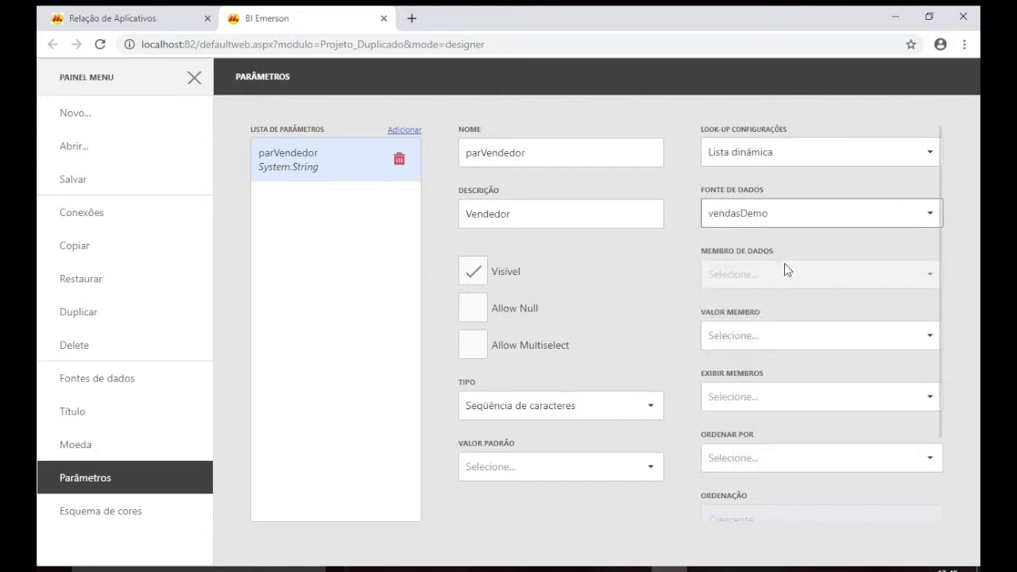
pyautogui.click(834, 337)
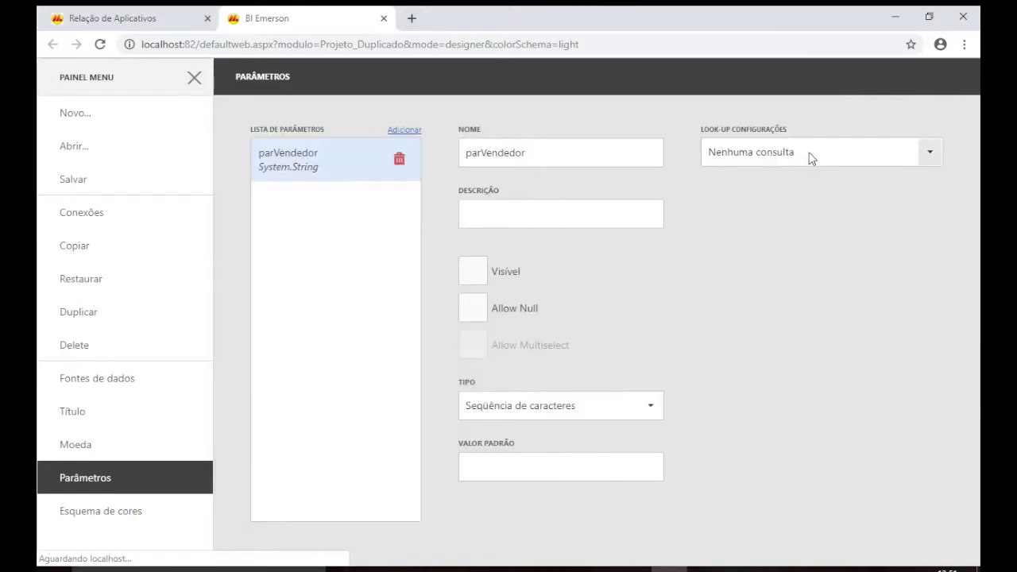
# Set parVendedor's look-up to Lista dinâmica, using data source CustomSqlQuery 1 and data member CustomSqlQuery.
pyautogui.click(808, 157)
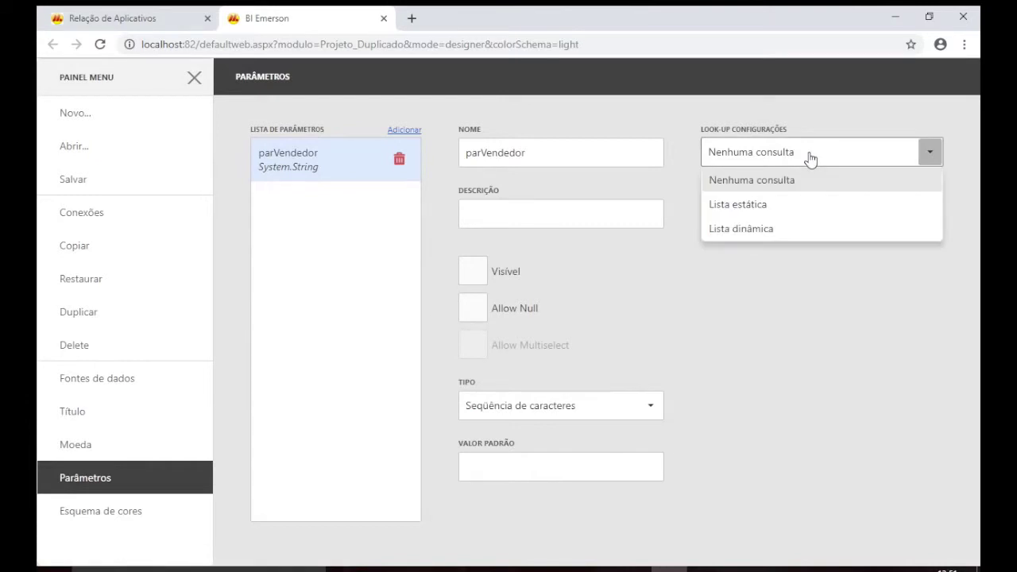
pyautogui.click(779, 233)
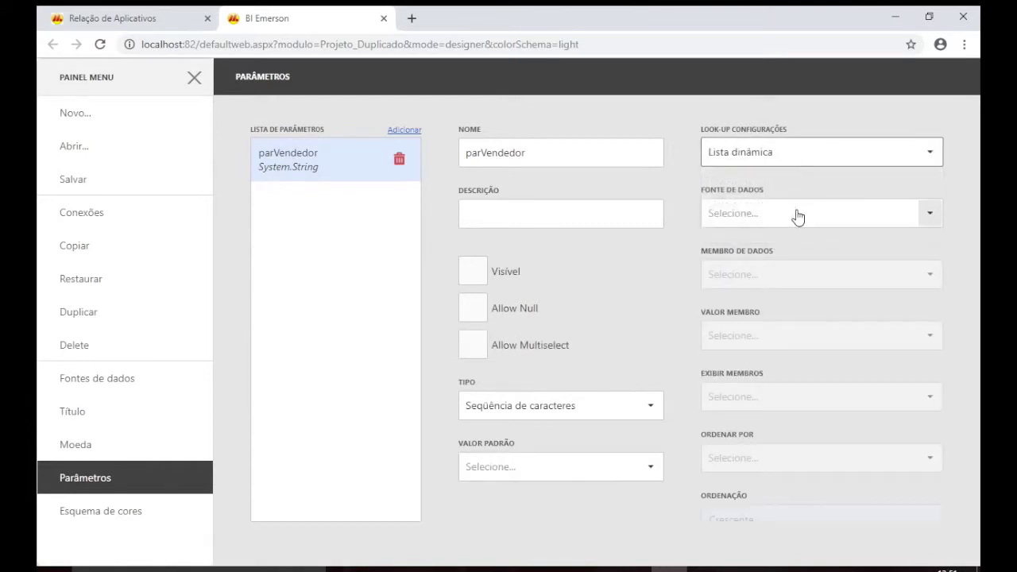
pyautogui.click(798, 214)
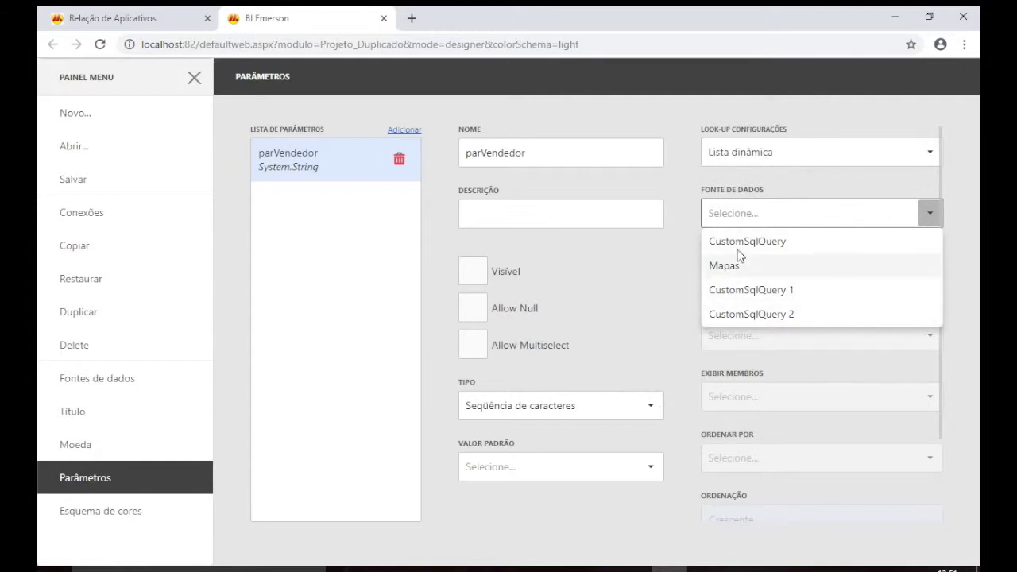
pyautogui.click(779, 293)
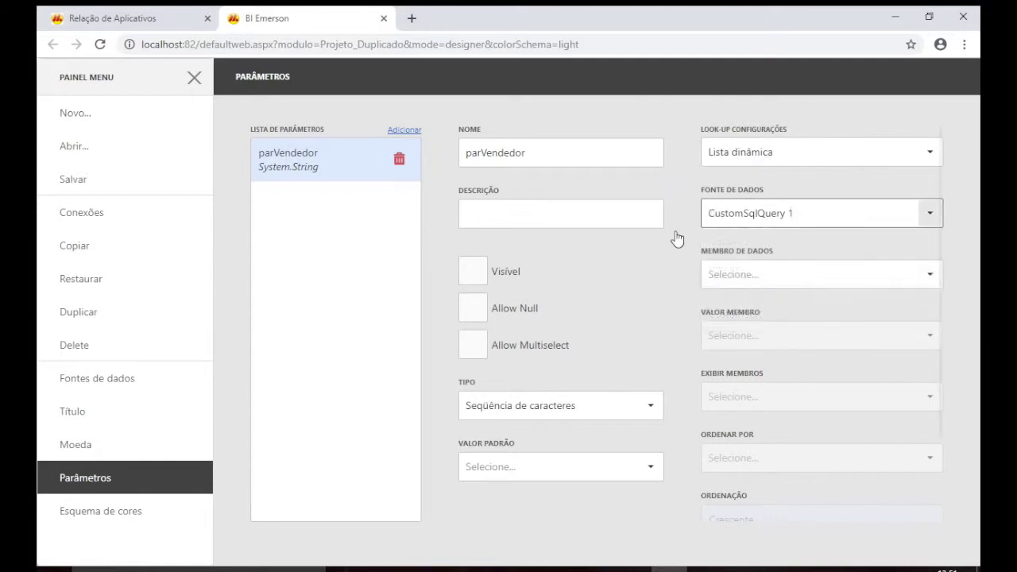
pyautogui.click(835, 279)
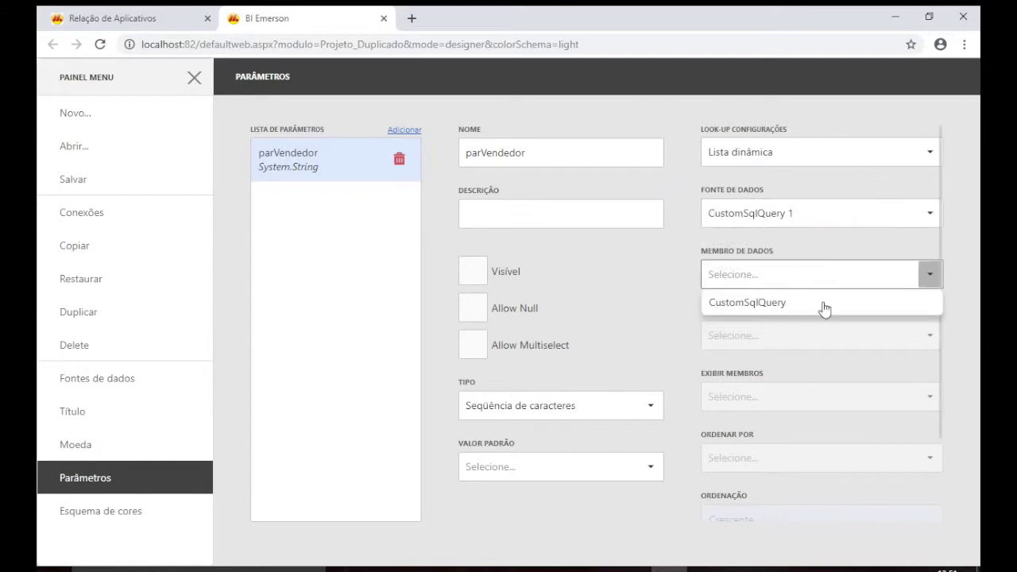
pyautogui.click(809, 307)
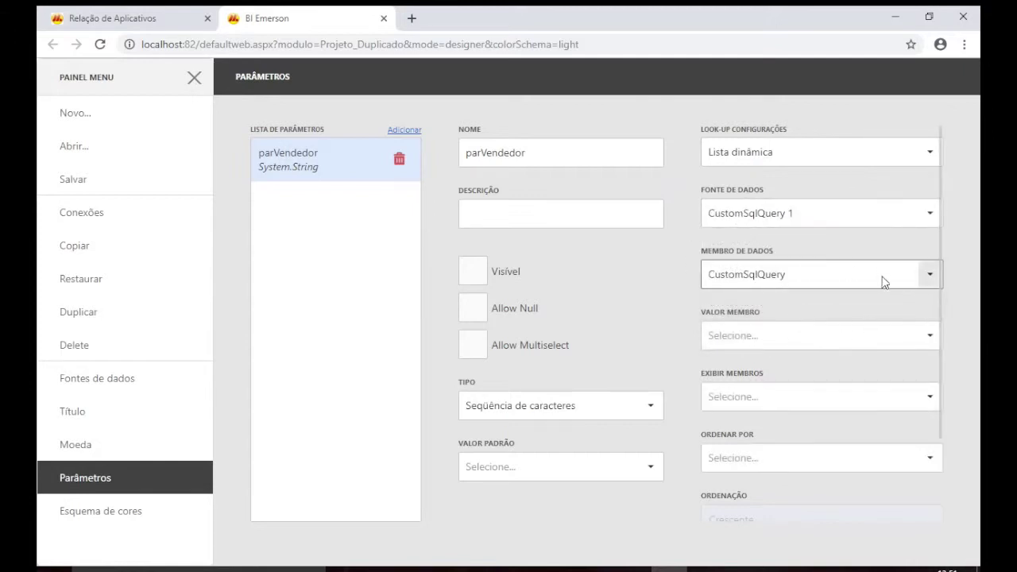
# Set both the value member and the display member of the parVendedor look-up to the vendedor field.
pyautogui.click(906, 336)
pyautogui.click(930, 335)
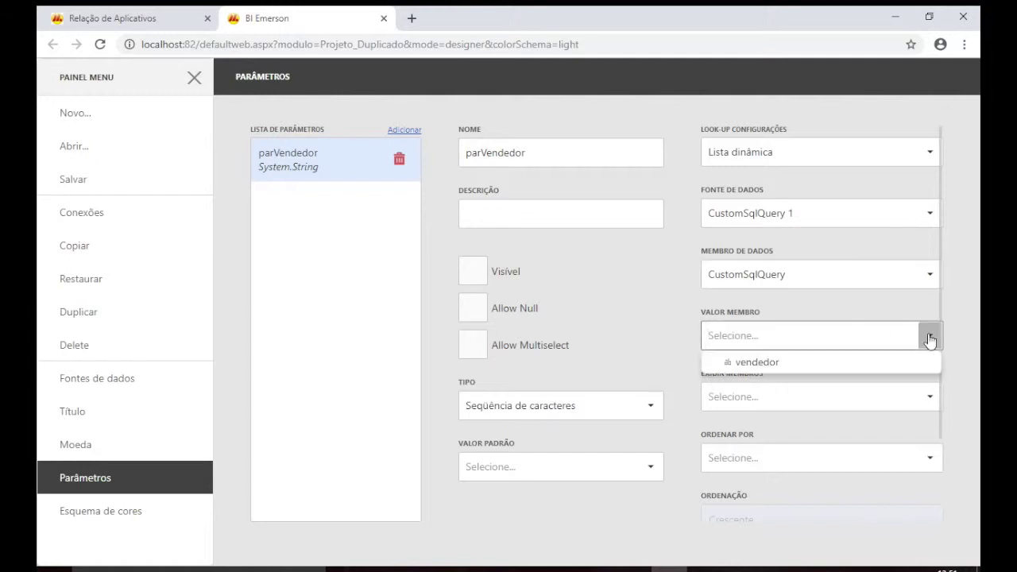
pyautogui.click(783, 364)
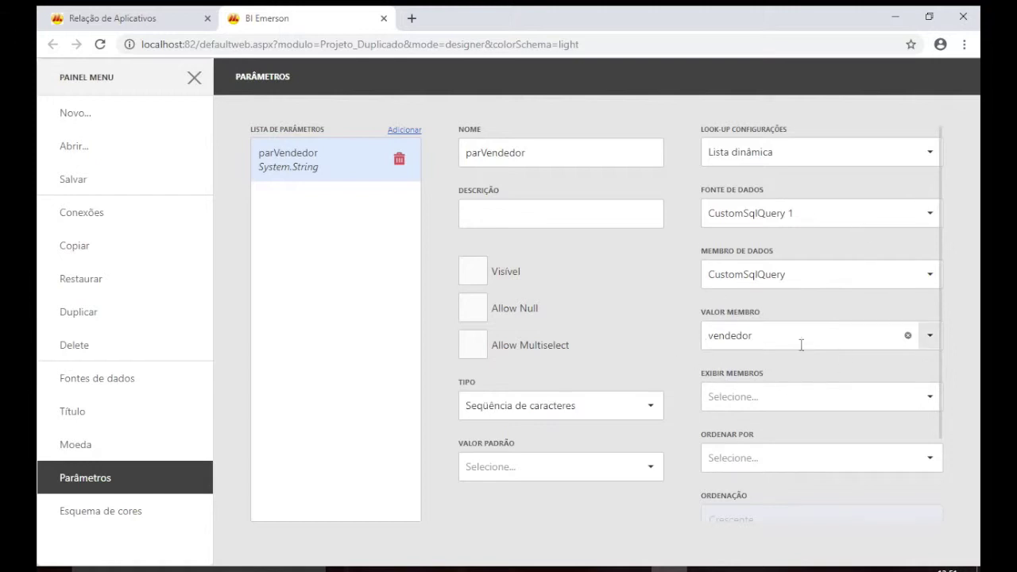
pyautogui.click(929, 397)
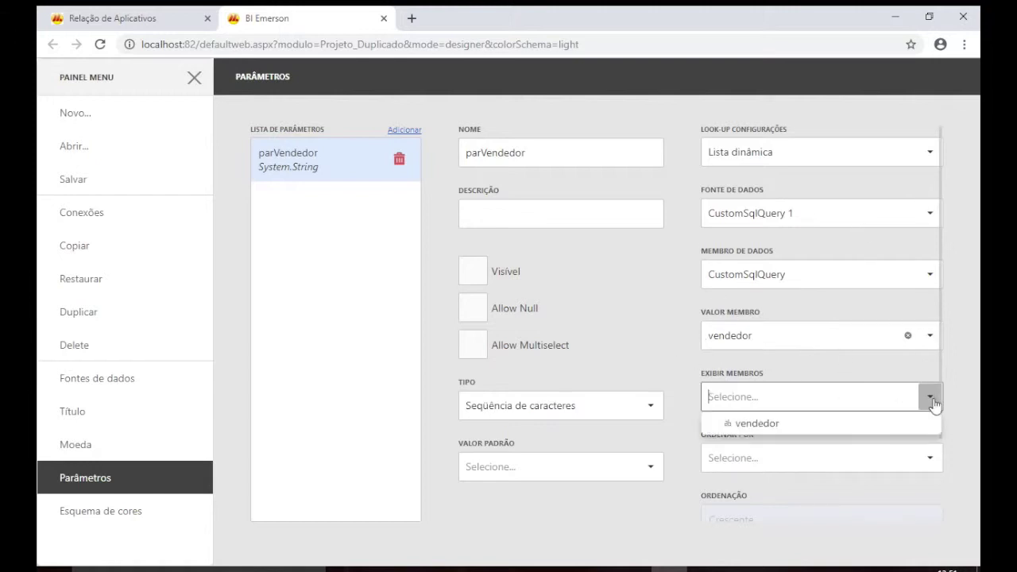
pyautogui.click(755, 423)
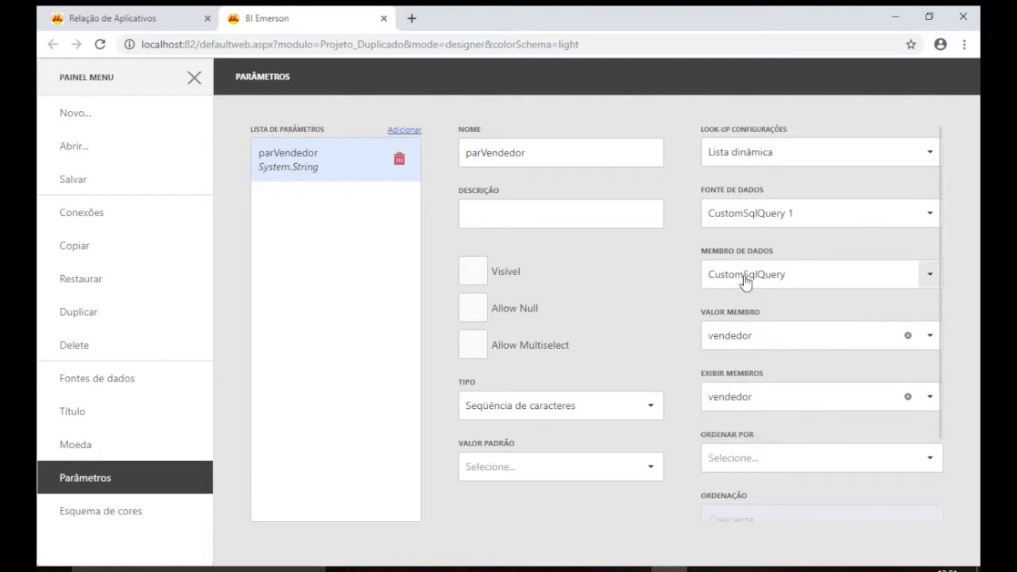
# Sort the parVendedor look-up list by the vendedor field.
pyautogui.scroll(-2, 712, 447)
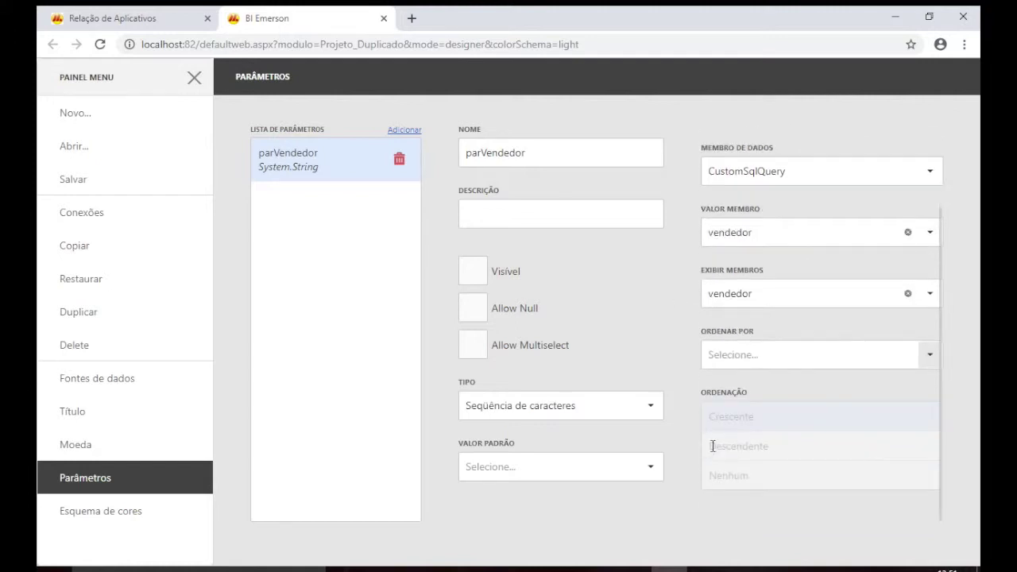
pyautogui.click(829, 358)
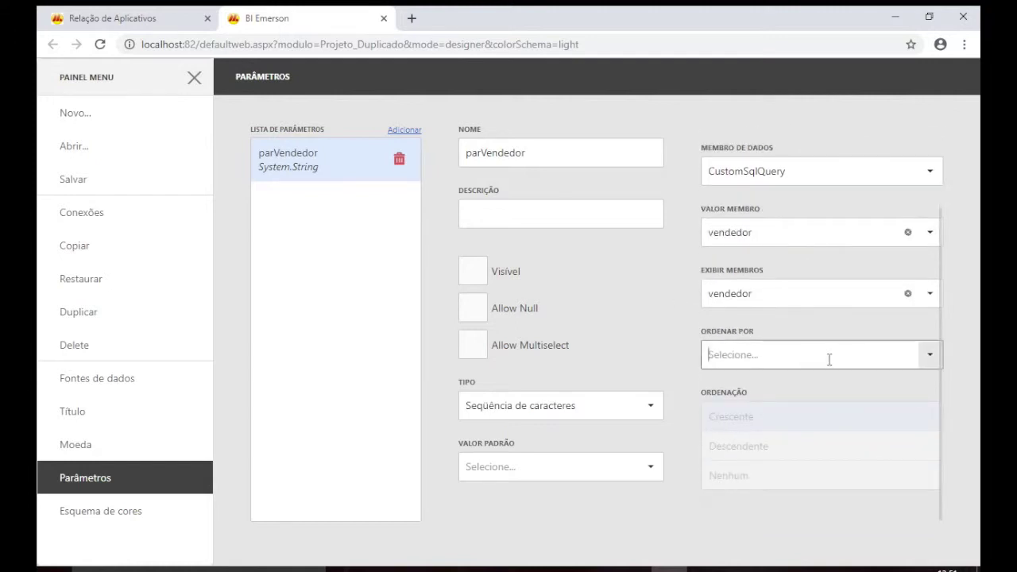
pyautogui.click(931, 354)
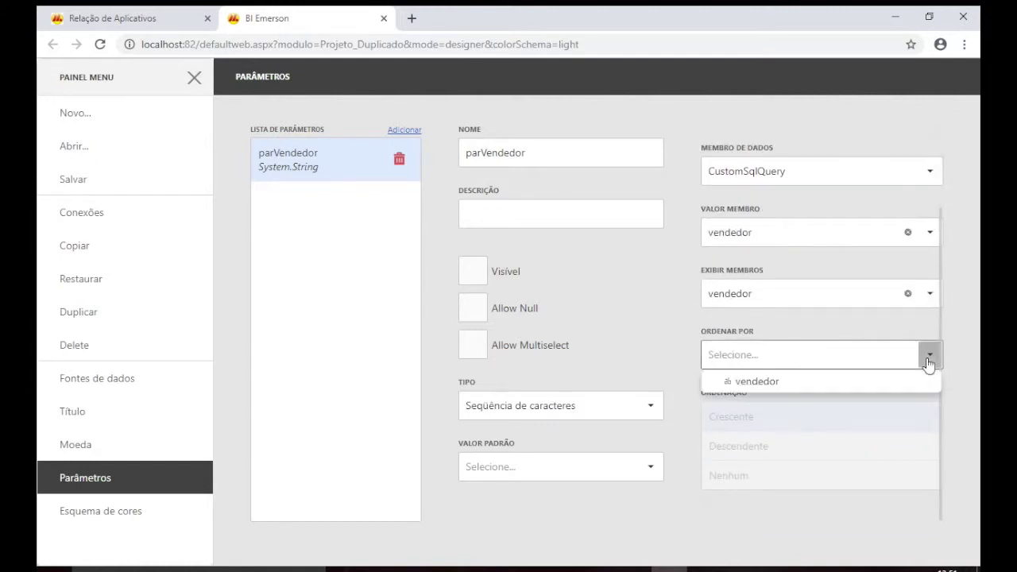
pyautogui.click(790, 381)
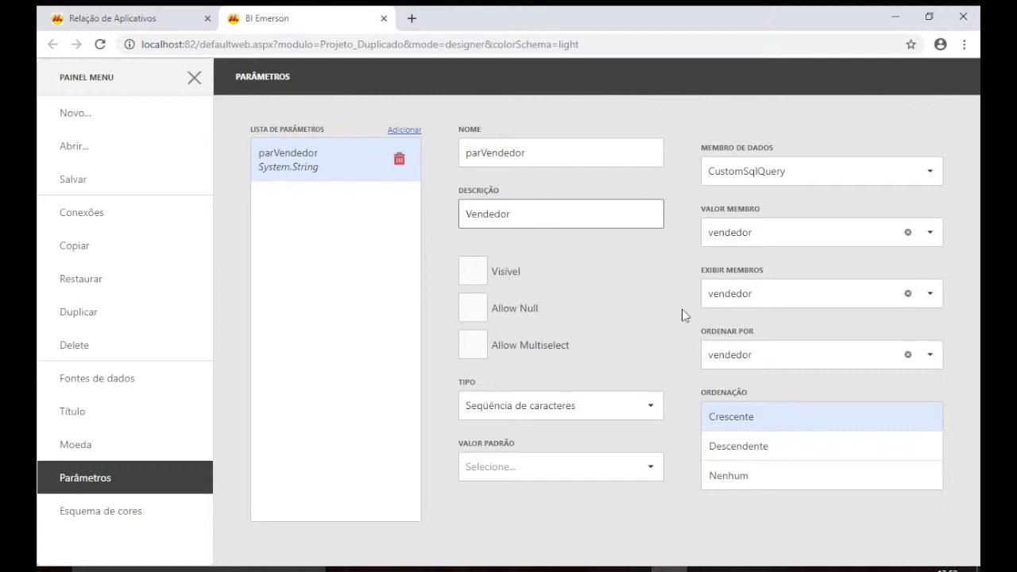
# Open the query of the CustomSqlQuery data source for editing and proceed to its query parameter configuration.
pyautogui.click(97, 378)
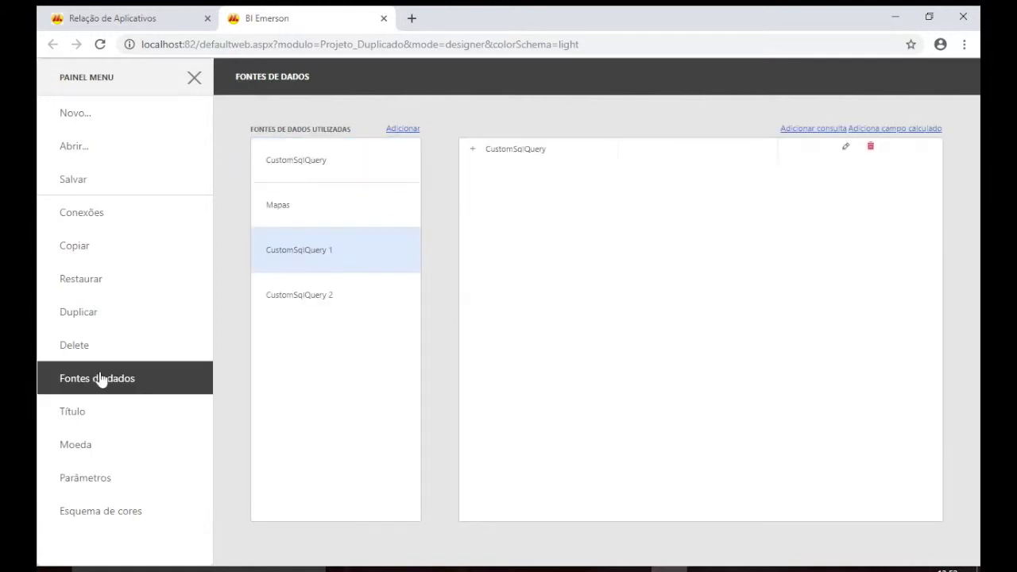
pyautogui.click(334, 170)
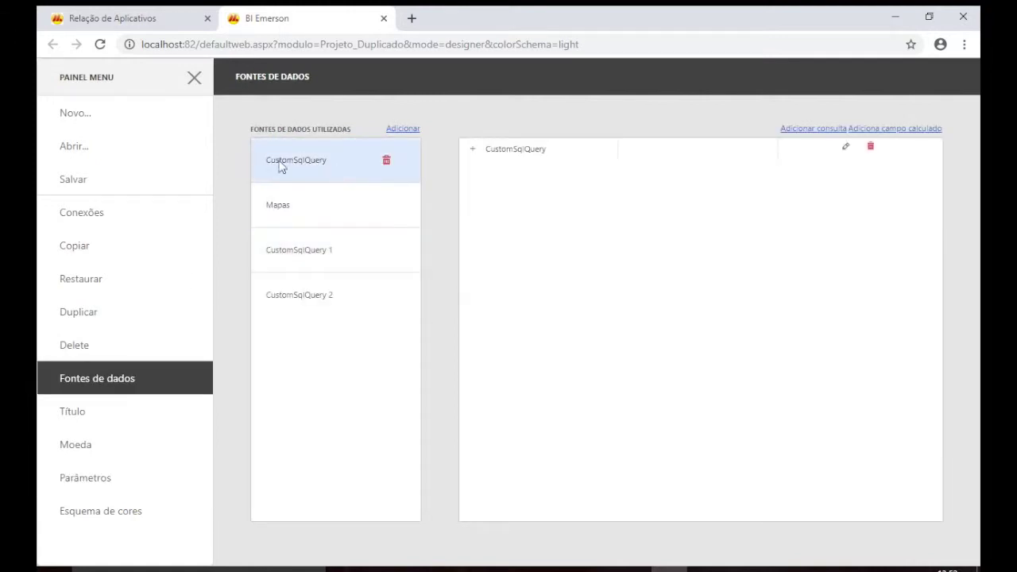
pyautogui.click(848, 151)
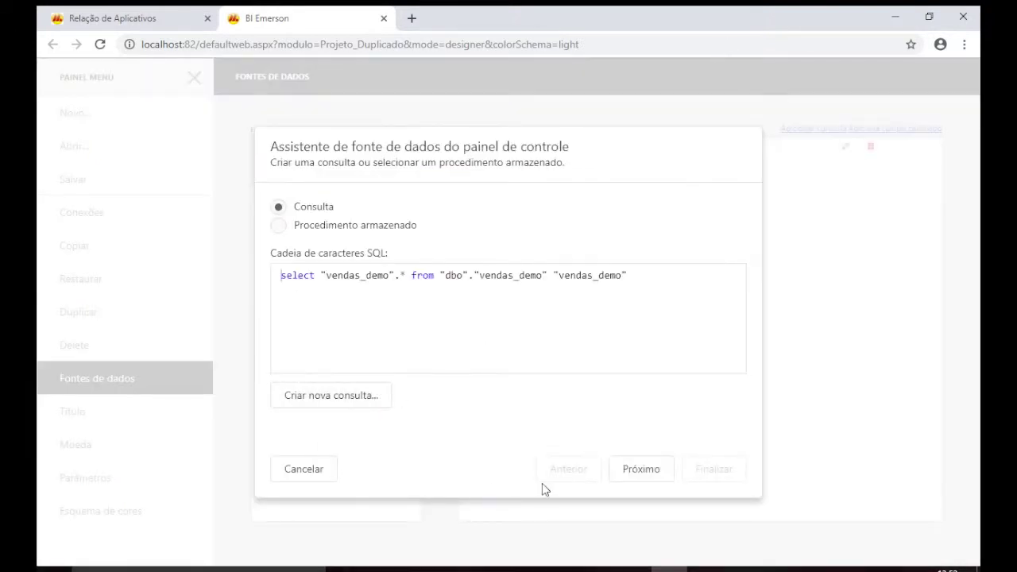
pyautogui.click(630, 476)
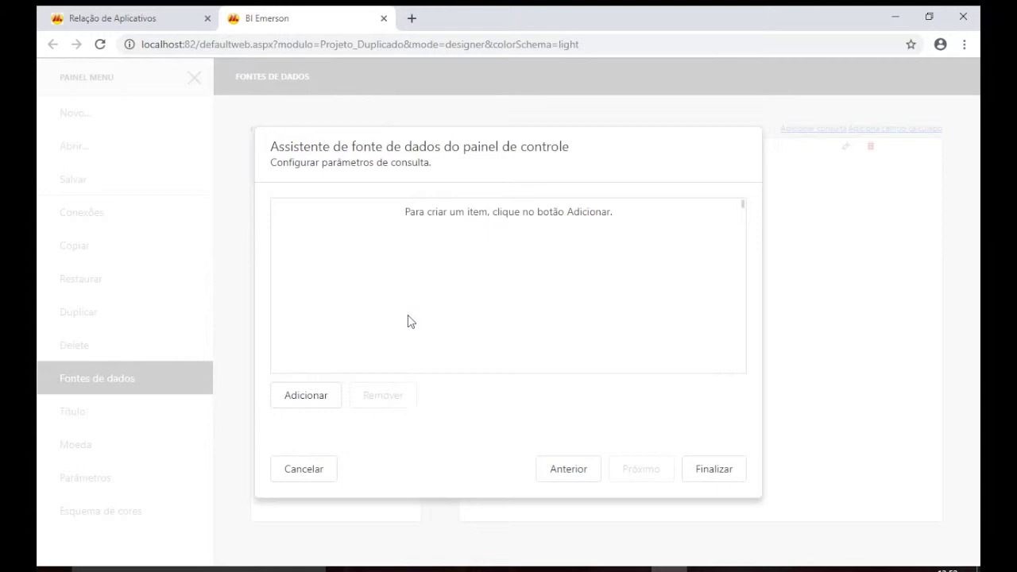
# Add a query parameter named parVendedor and set its type to Expressão.
pyautogui.click(314, 402)
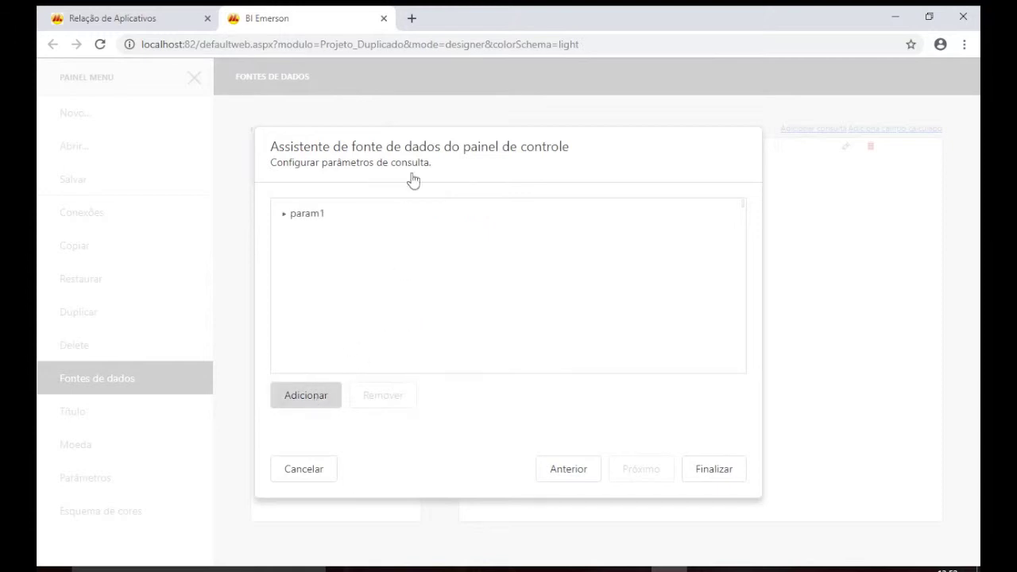
pyautogui.click(307, 209)
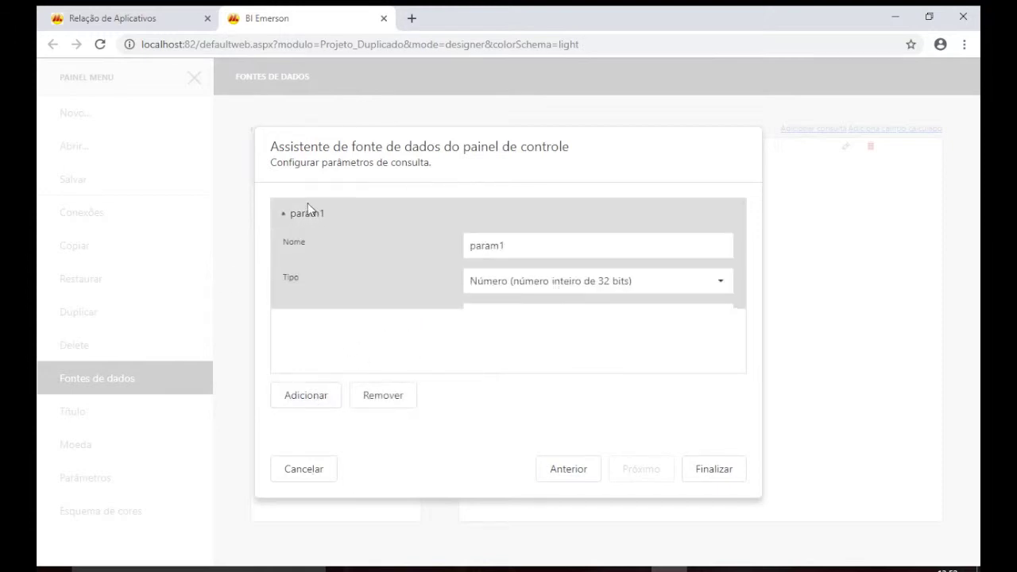
pyautogui.doubleClick(512, 245)
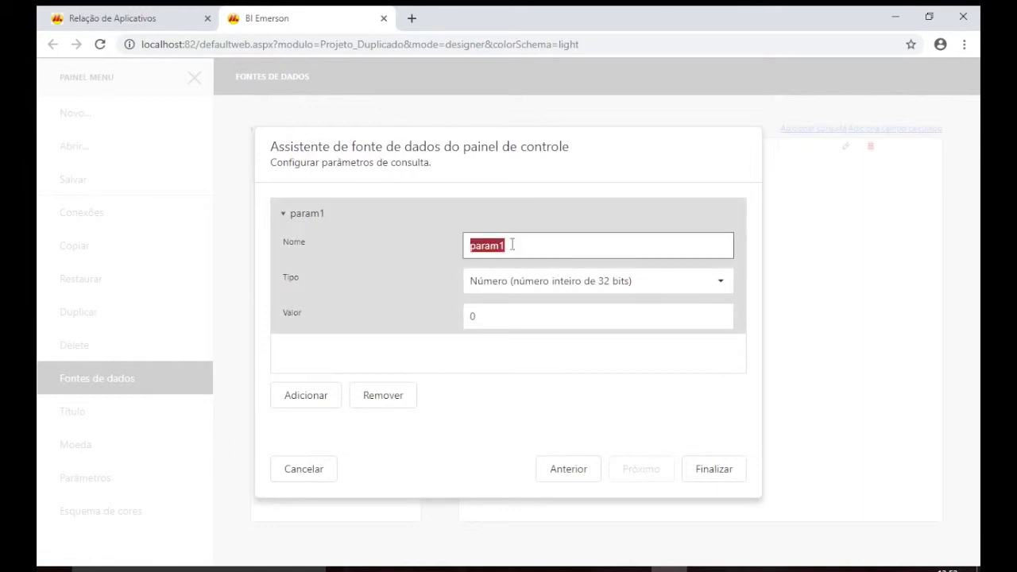
pyautogui.write('parVendedor')
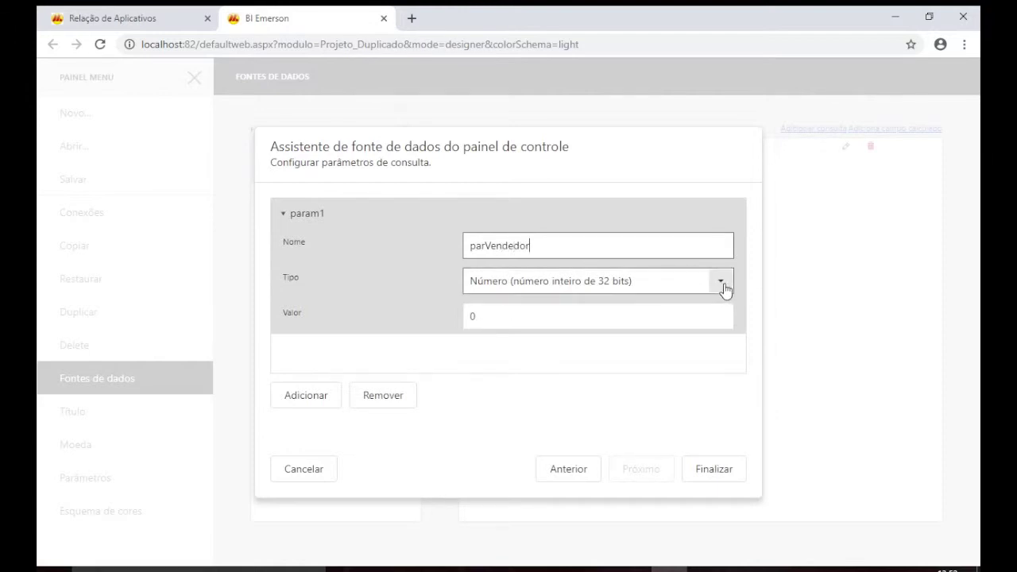
pyautogui.click(722, 282)
pyautogui.scroll(-1, 618, 468)
pyautogui.click(531, 539)
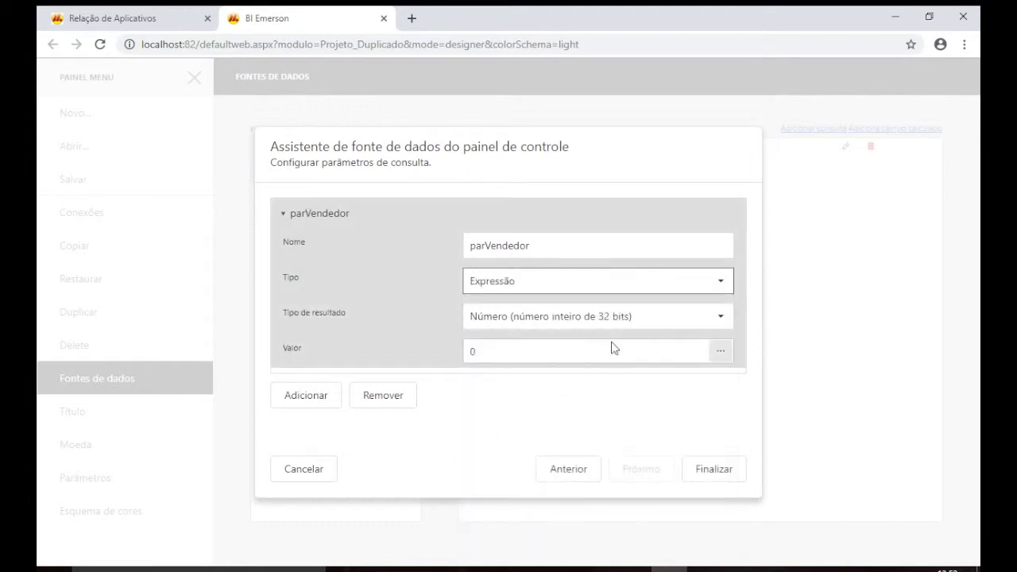
# Set the parVendedor query parameter's result type to Seqüência de caracteres and its value to the dashboard parameter expression ?parVendedor.
pyautogui.click(719, 318)
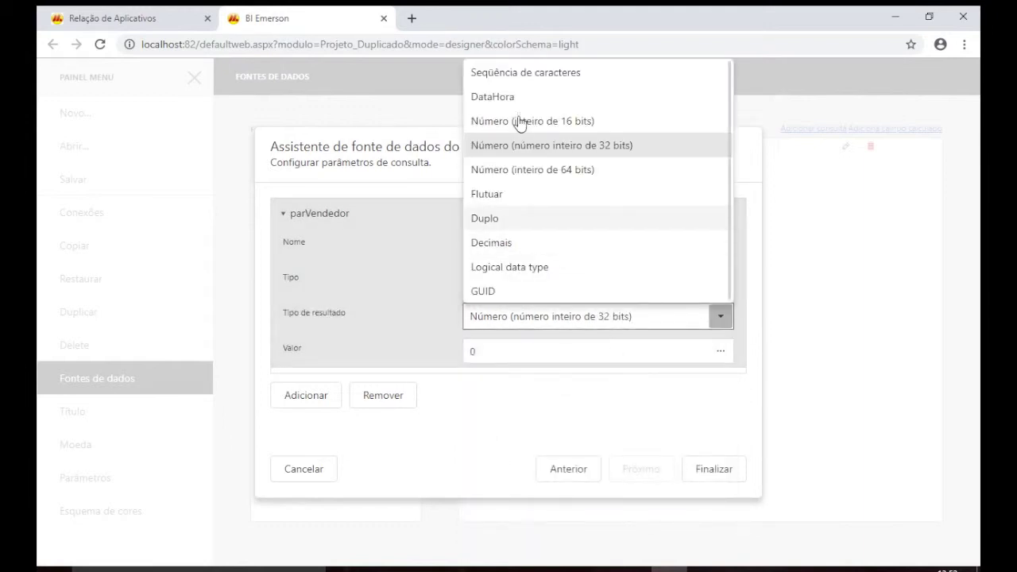
pyautogui.click(493, 74)
pyautogui.click(487, 356)
pyautogui.press('BackSpace')
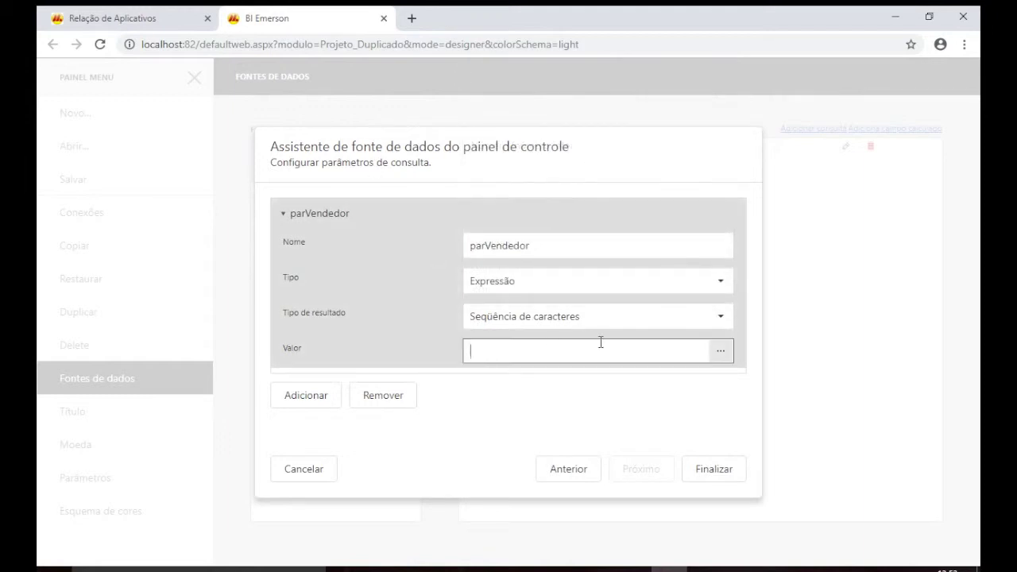
pyautogui.click(721, 355)
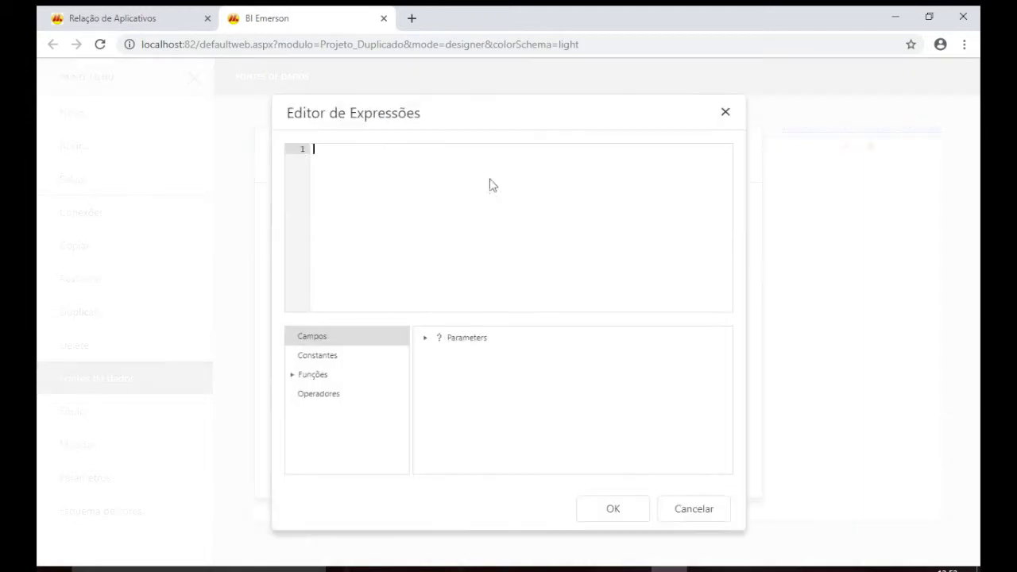
pyautogui.click(426, 341)
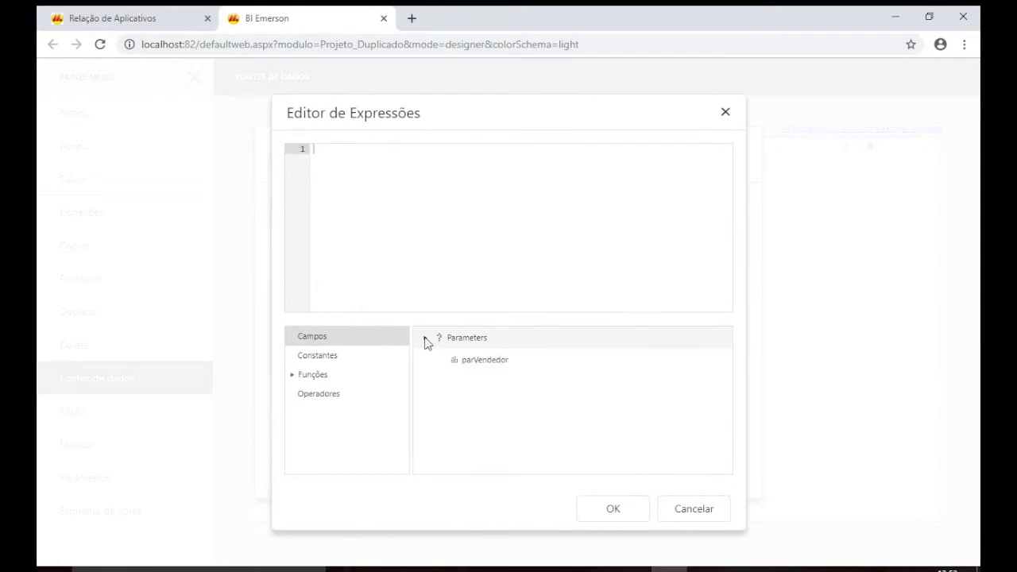
pyautogui.doubleClick(504, 359)
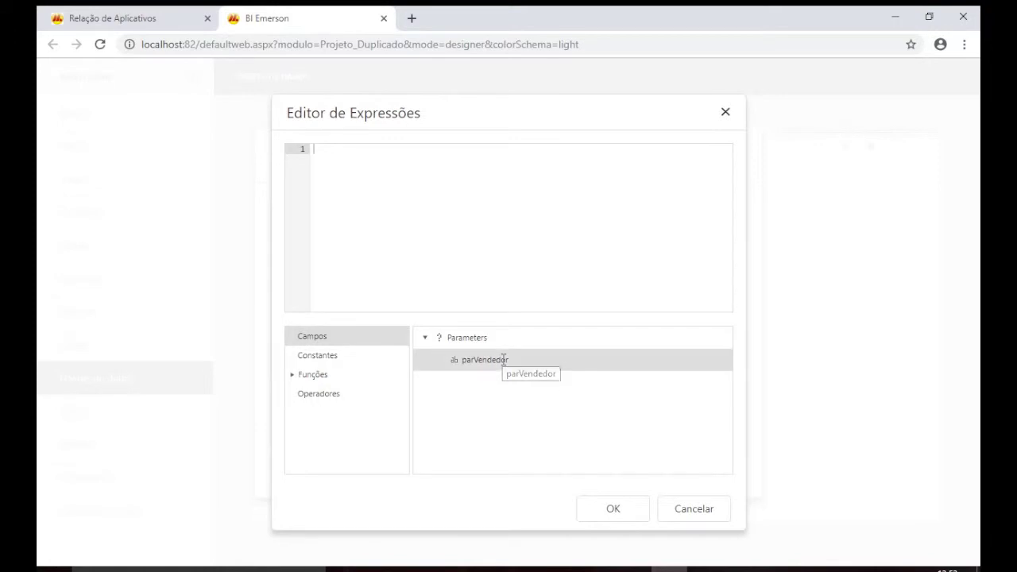
pyautogui.click(600, 507)
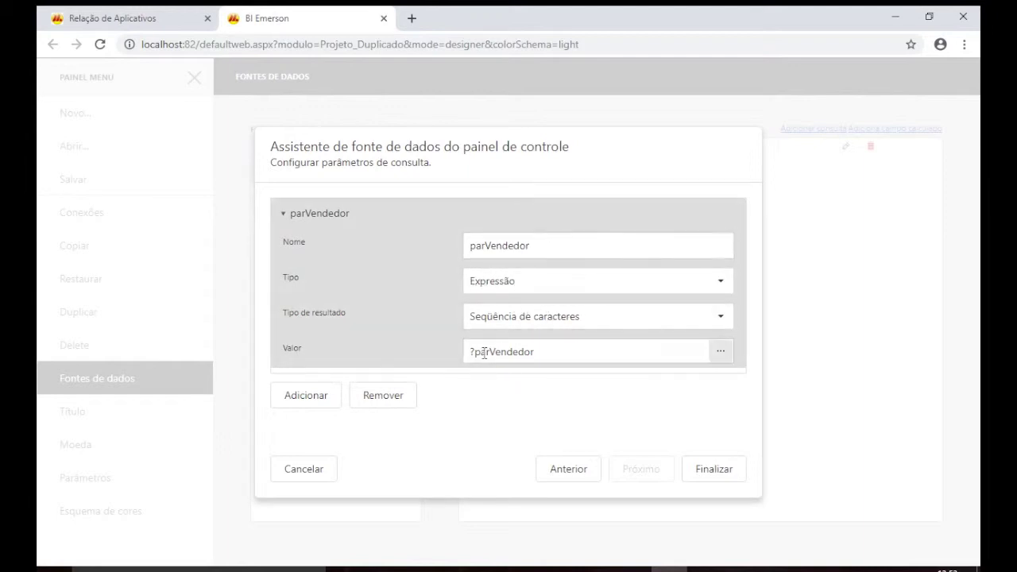
pyautogui.click(283, 216)
pyautogui.click(559, 472)
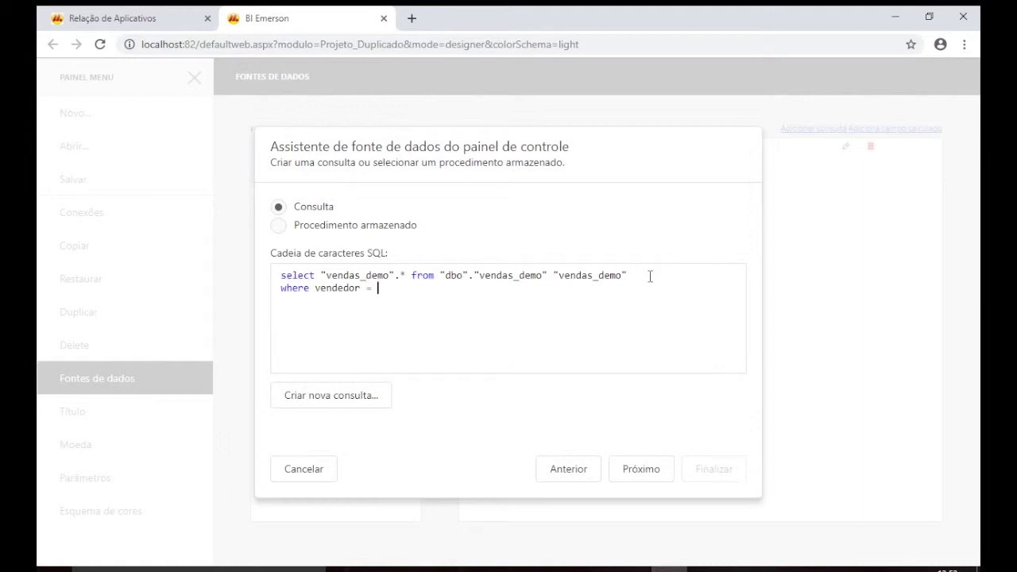
pyautogui.write('@parVendedo')
pyautogui.write('r')
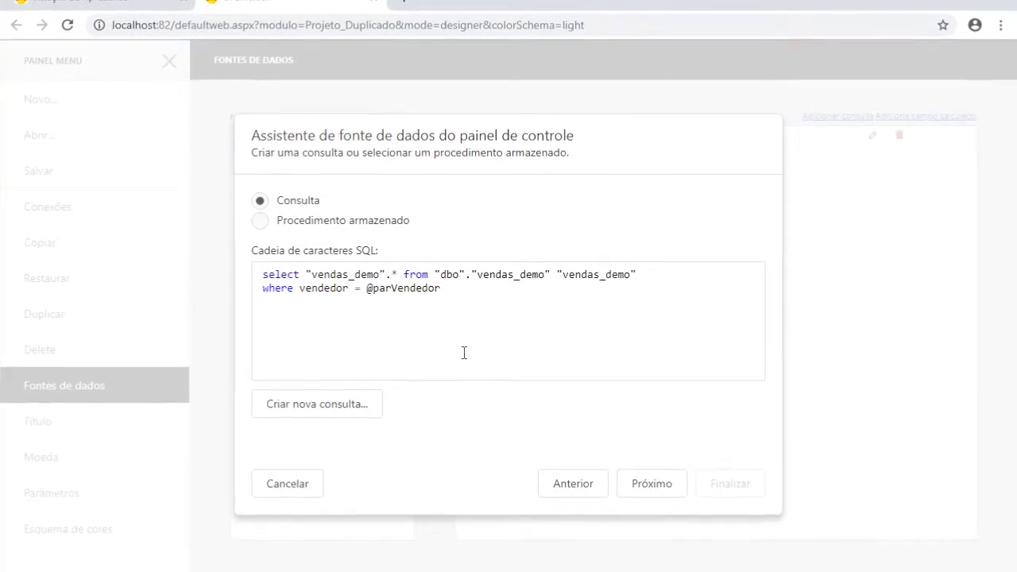
pyautogui.click(659, 498)
pyautogui.click(731, 493)
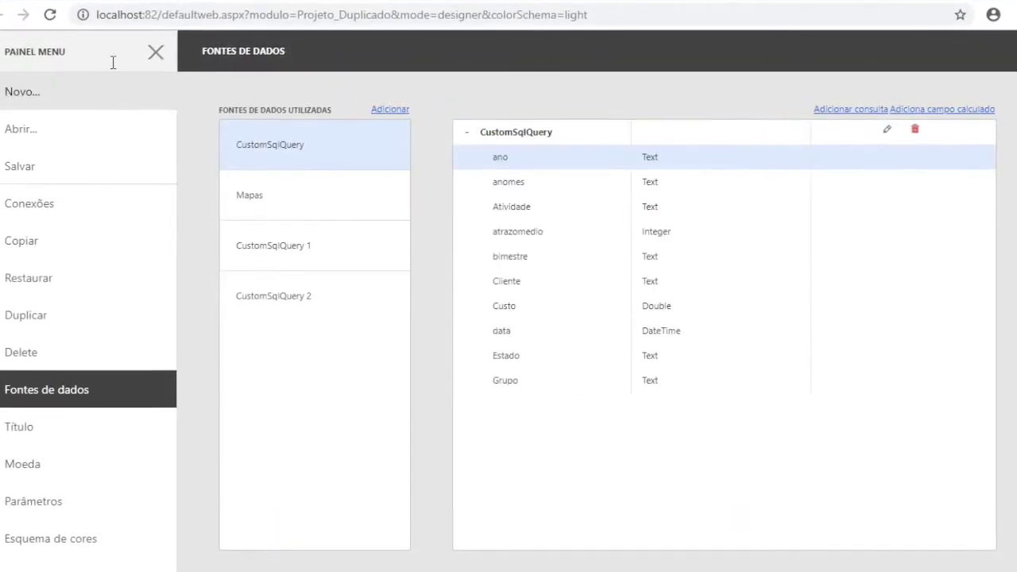
pyautogui.click(154, 56)
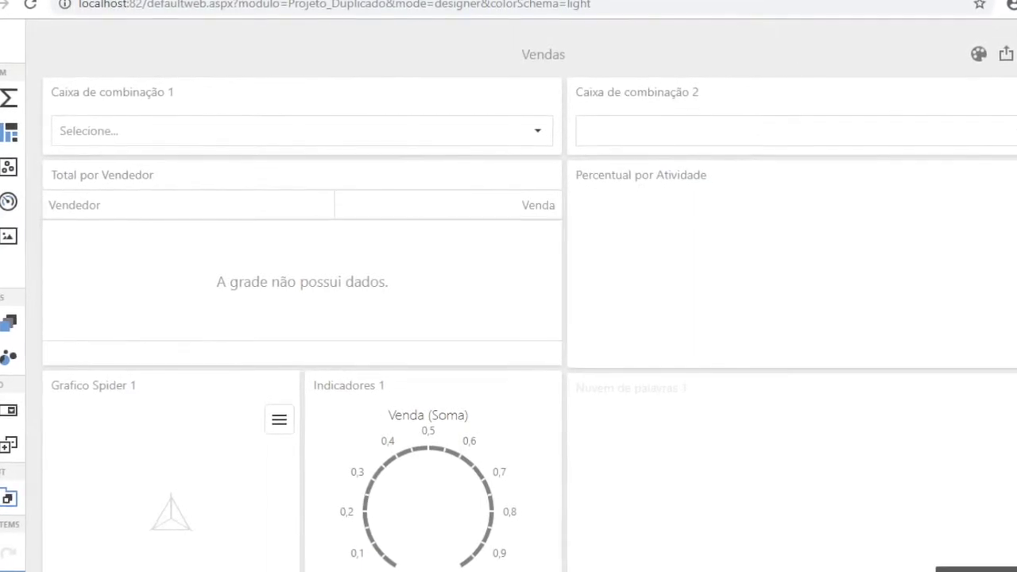
# Set the Vendedor dashboard parameter to Vendedor D and submit it.
pyautogui.click(1010, 54)
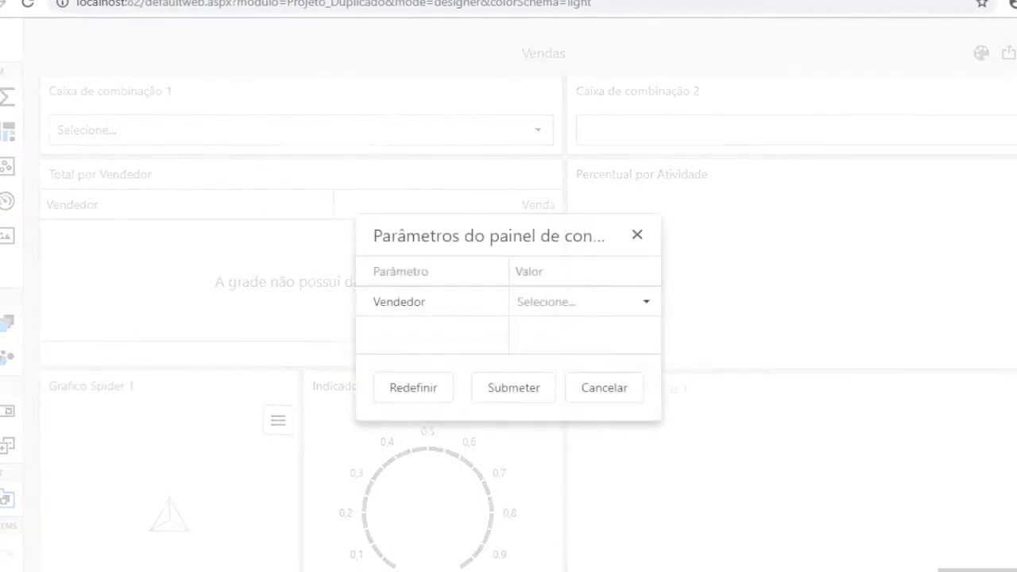
pyautogui.click(647, 310)
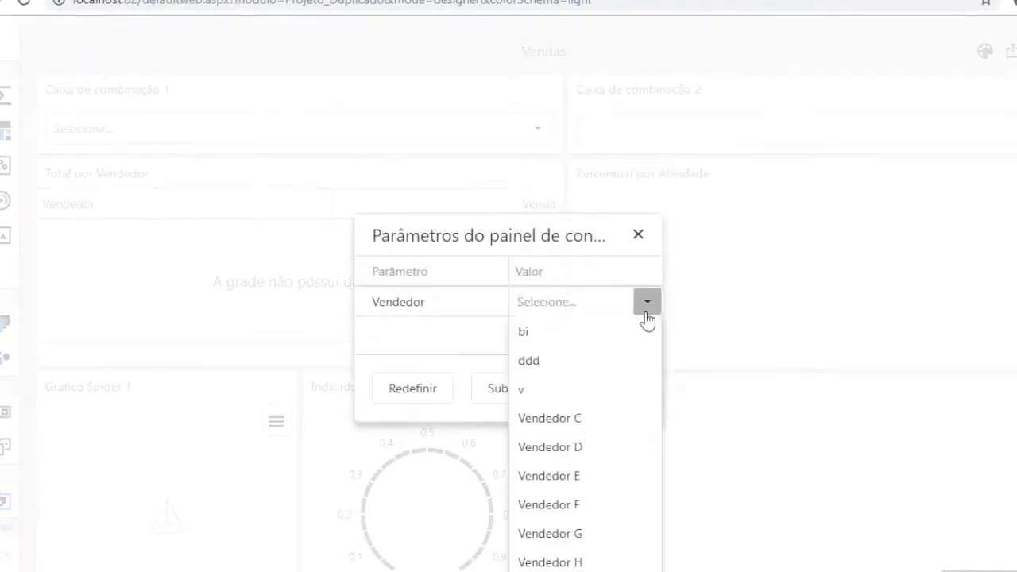
pyautogui.click(583, 460)
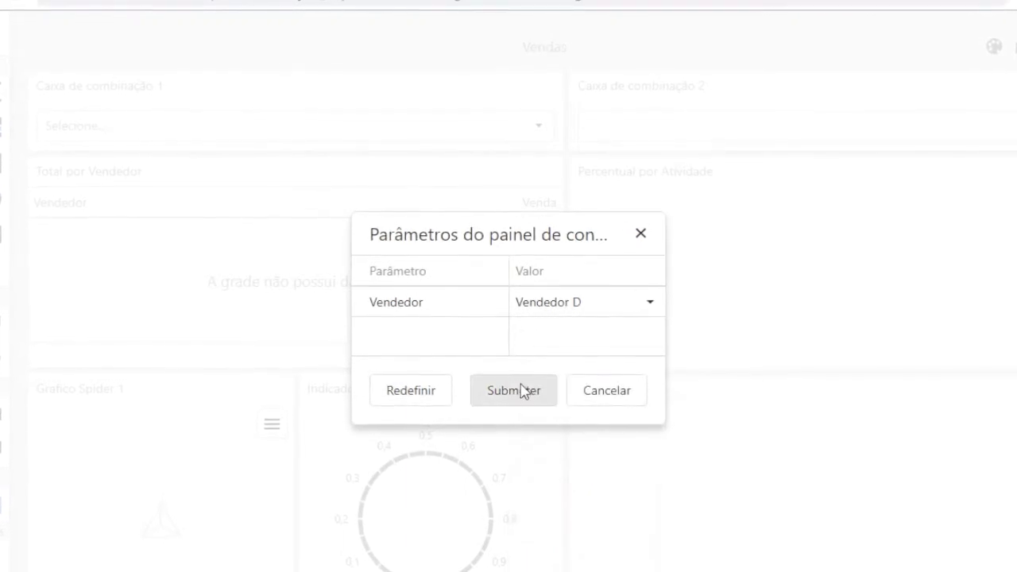
pyautogui.click(521, 390)
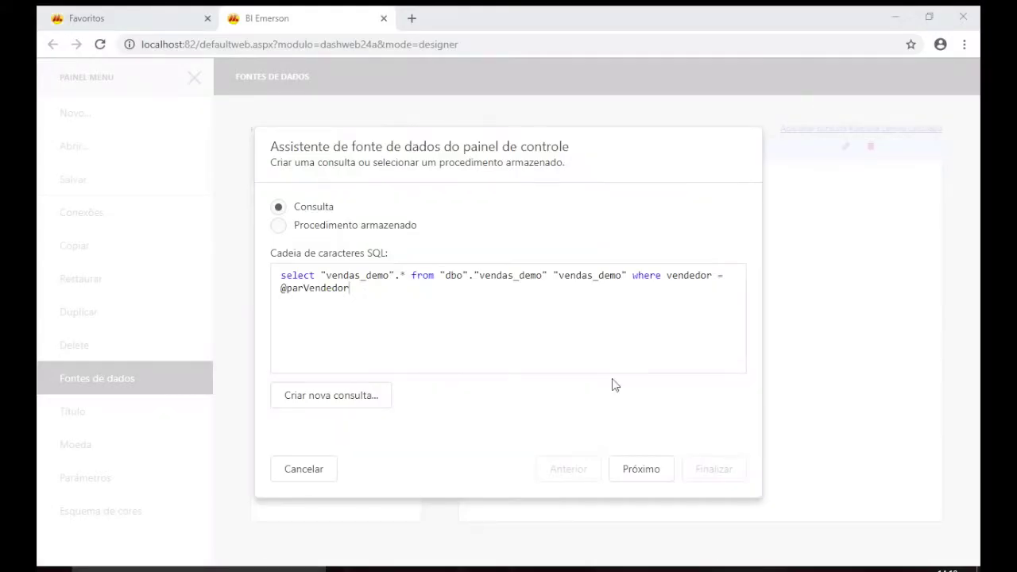
pyautogui.click(633, 276)
pyautogui.keyDown('shift'); pyautogui.click(681, 310); pyautogui.keyUp('shift')
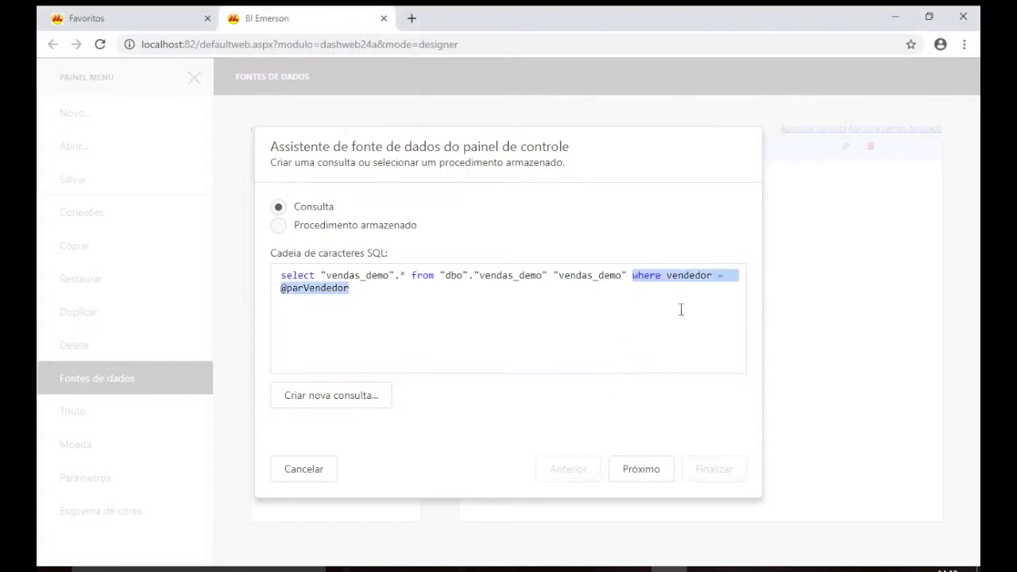
pyautogui.press('BackSpace')
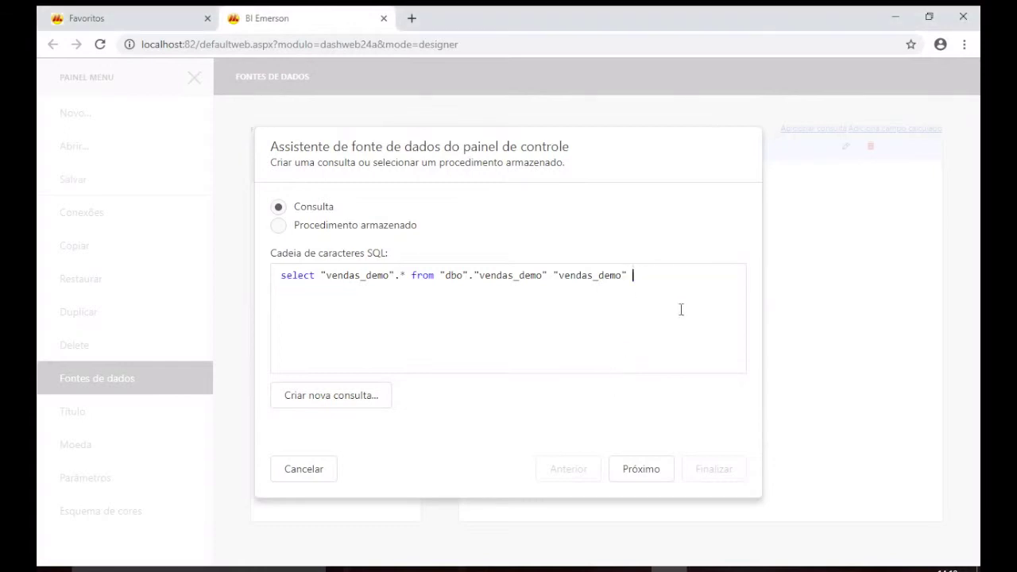
pyautogui.click(630, 462)
pyautogui.click(708, 471)
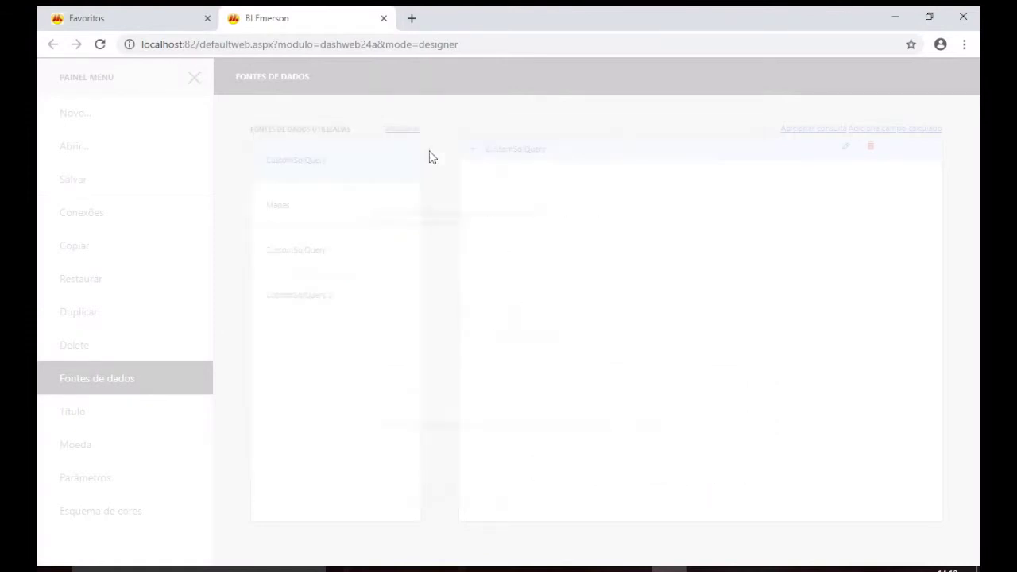
pyautogui.click(196, 78)
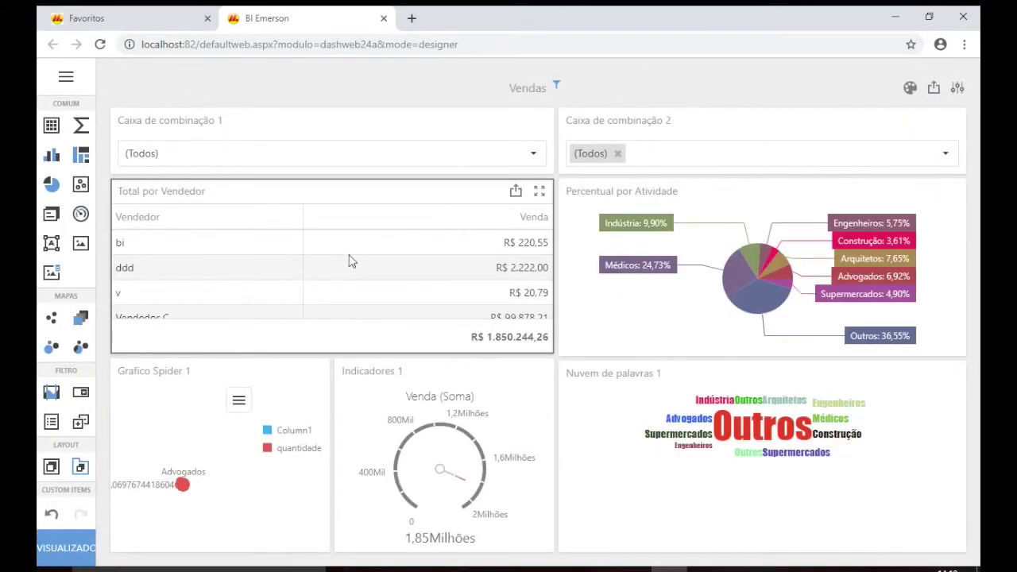
# Add a data filter to the Total por Vendedor grid with the condition Vendedor Igual a the parameter parVendedor.
pyautogui.click(396, 262)
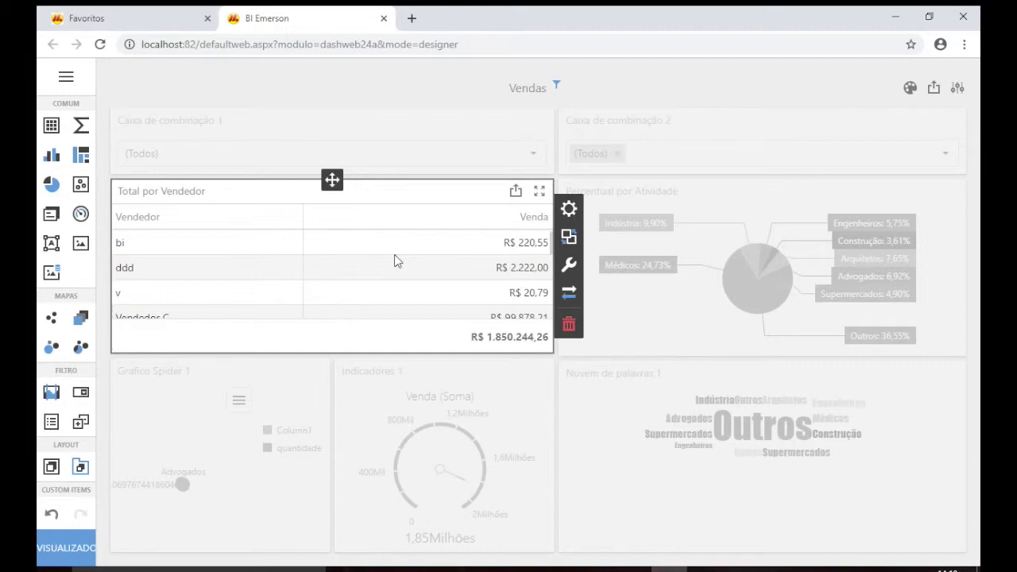
pyautogui.click(572, 210)
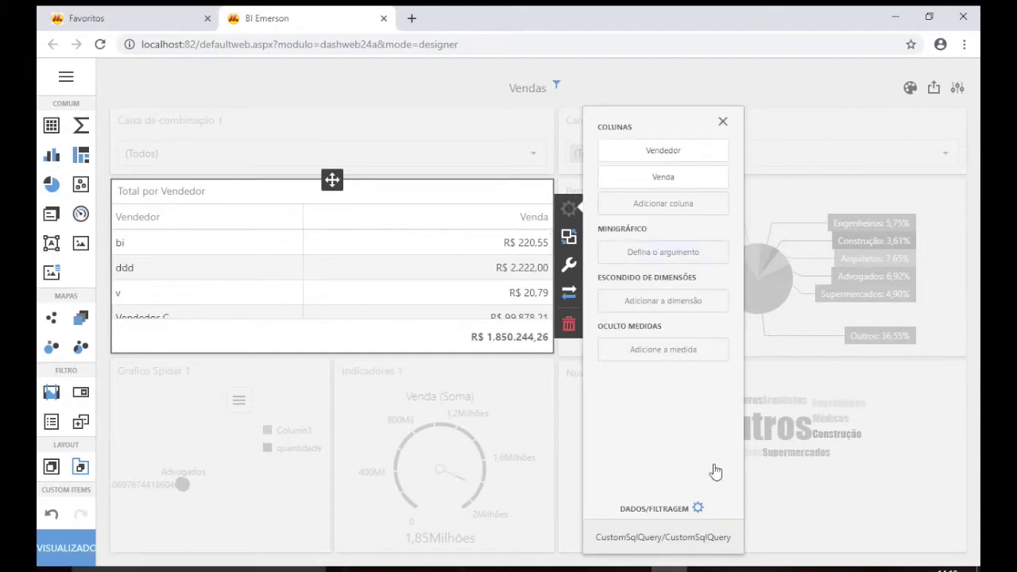
pyautogui.click(699, 510)
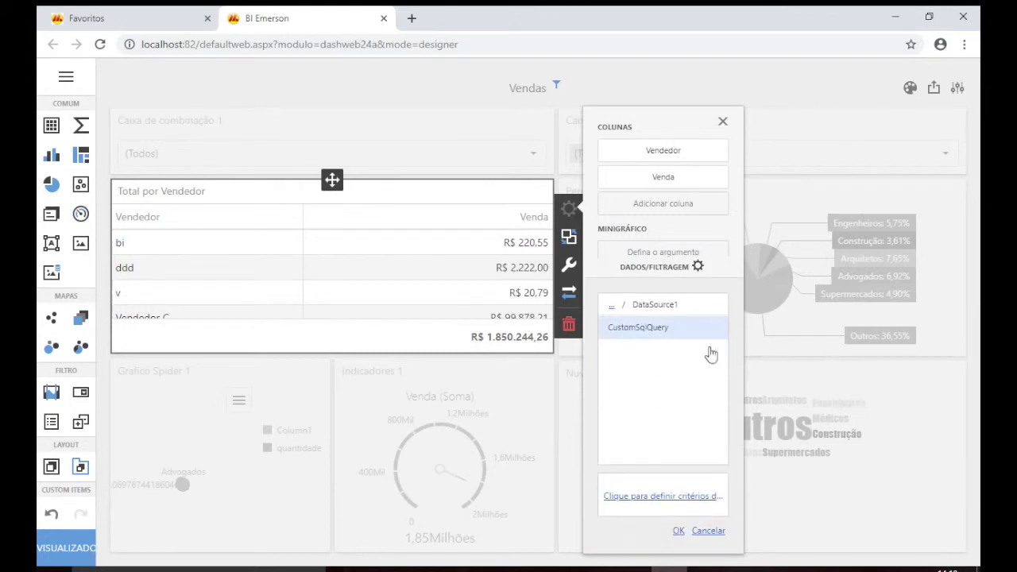
pyautogui.click(698, 501)
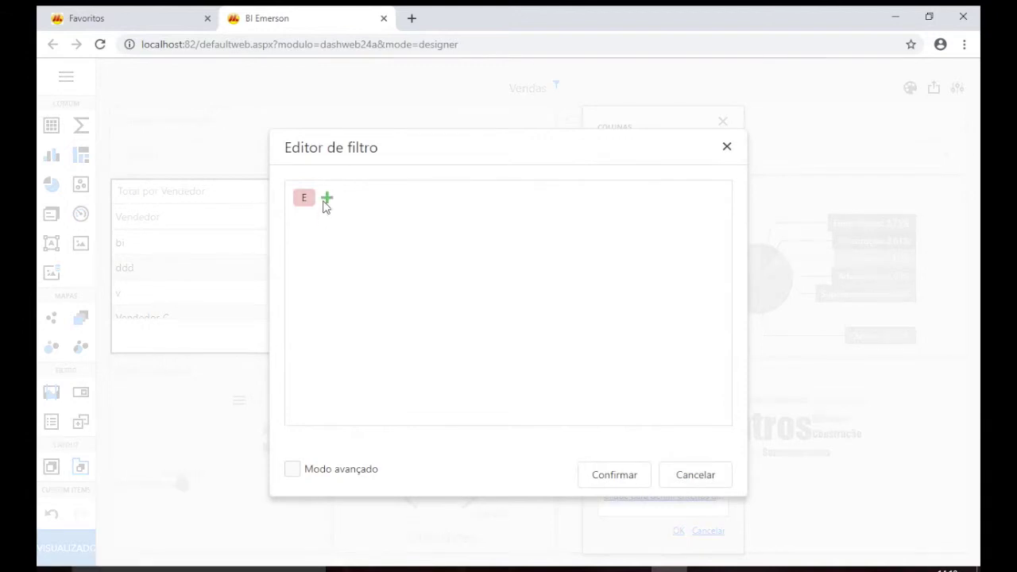
pyautogui.click(327, 198)
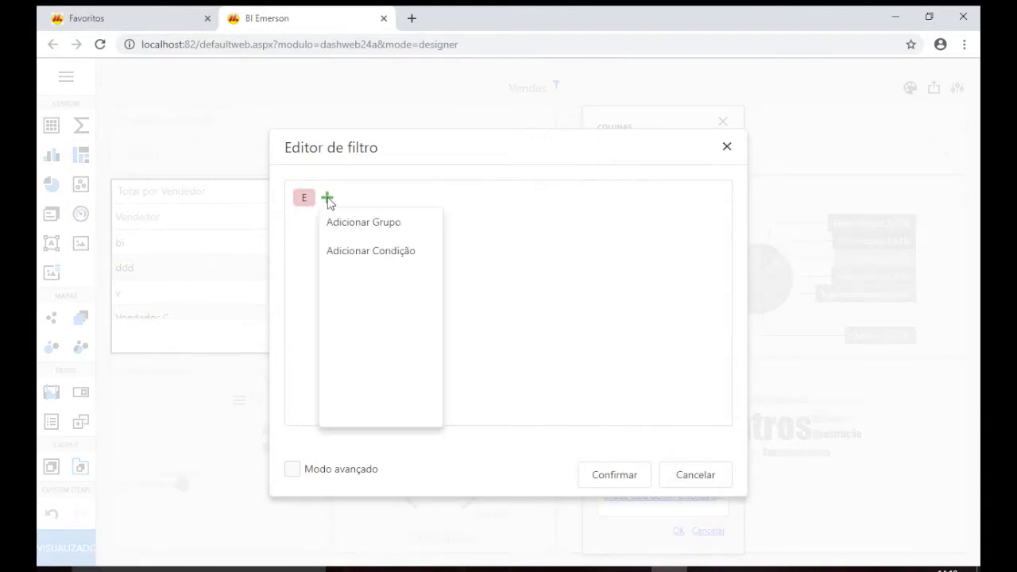
pyautogui.click(382, 256)
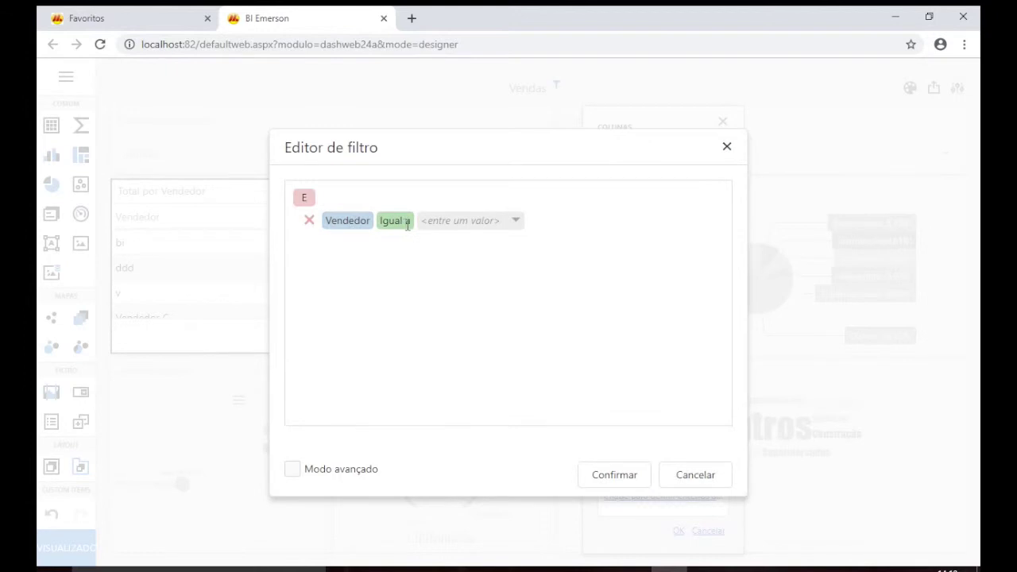
pyautogui.click(516, 225)
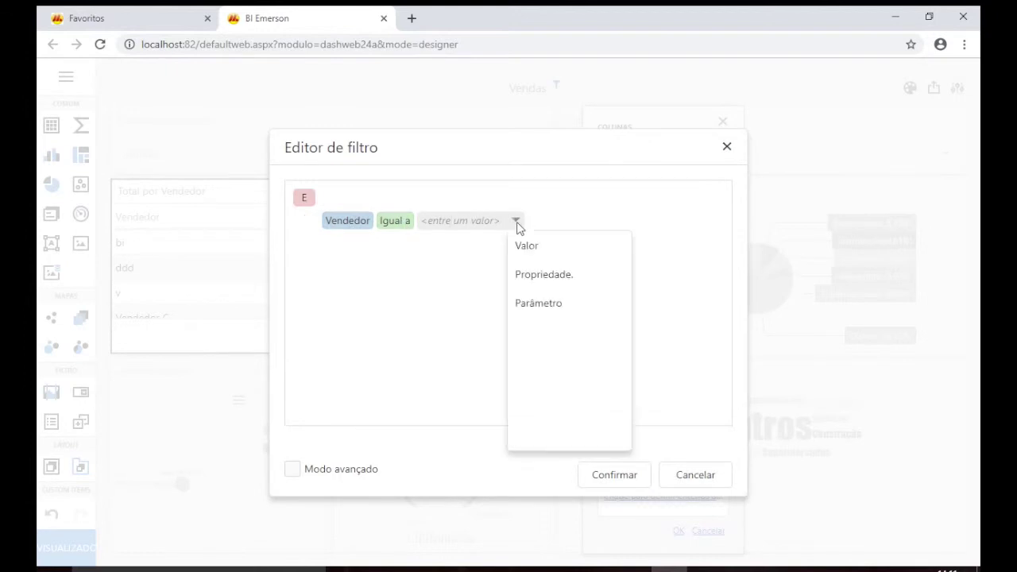
pyautogui.click(548, 309)
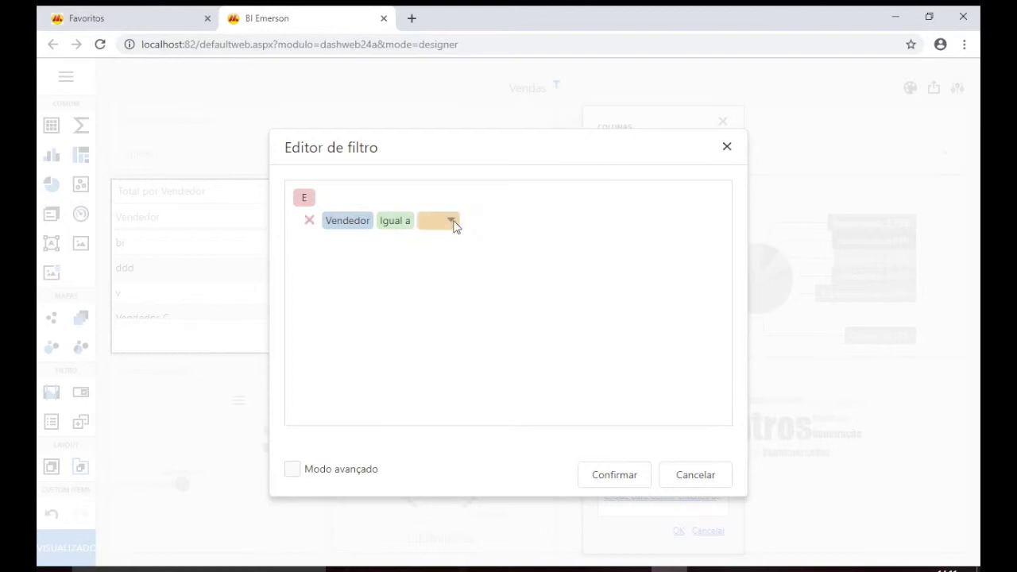
pyautogui.click(451, 221)
pyautogui.click(436, 225)
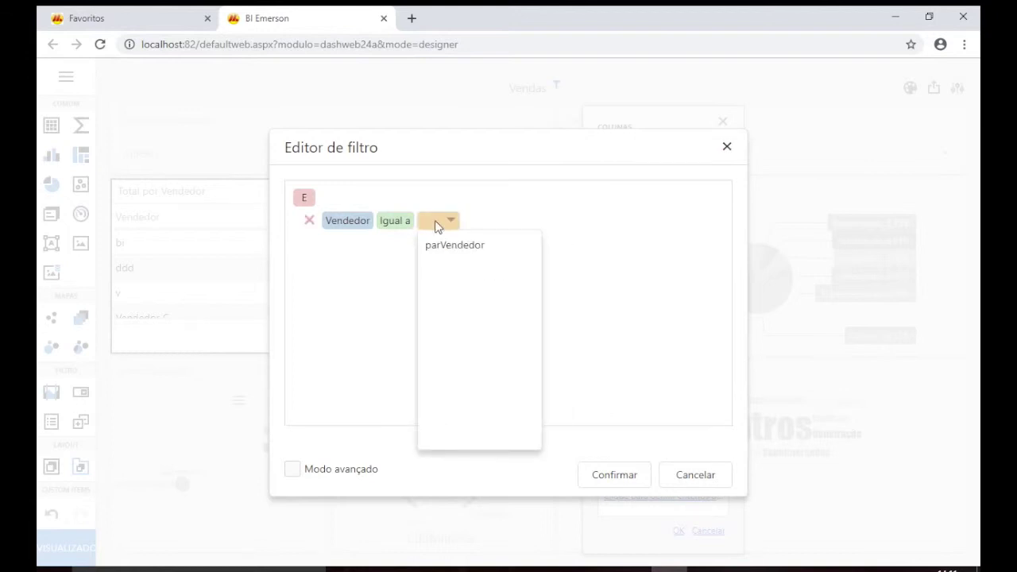
pyautogui.click(466, 248)
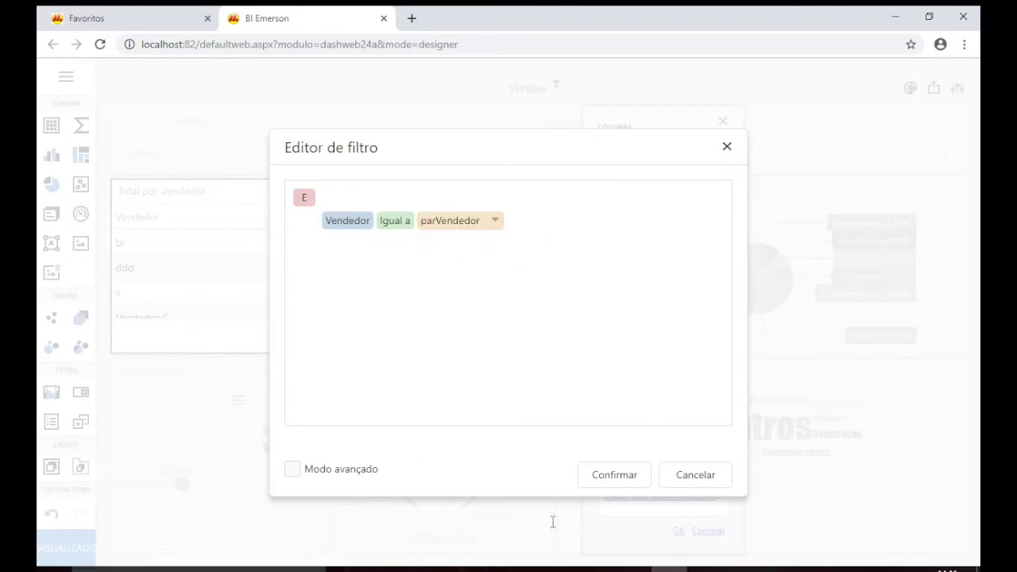
pyautogui.click(632, 476)
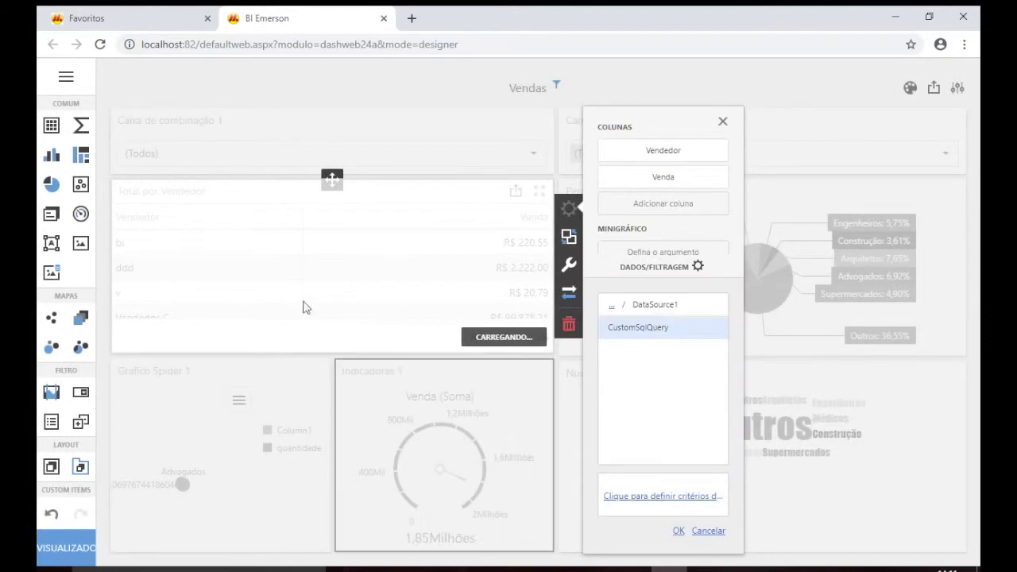
# Set the Vendedor dashboard parameter to Vendedor E and submit it.
pyautogui.click(958, 90)
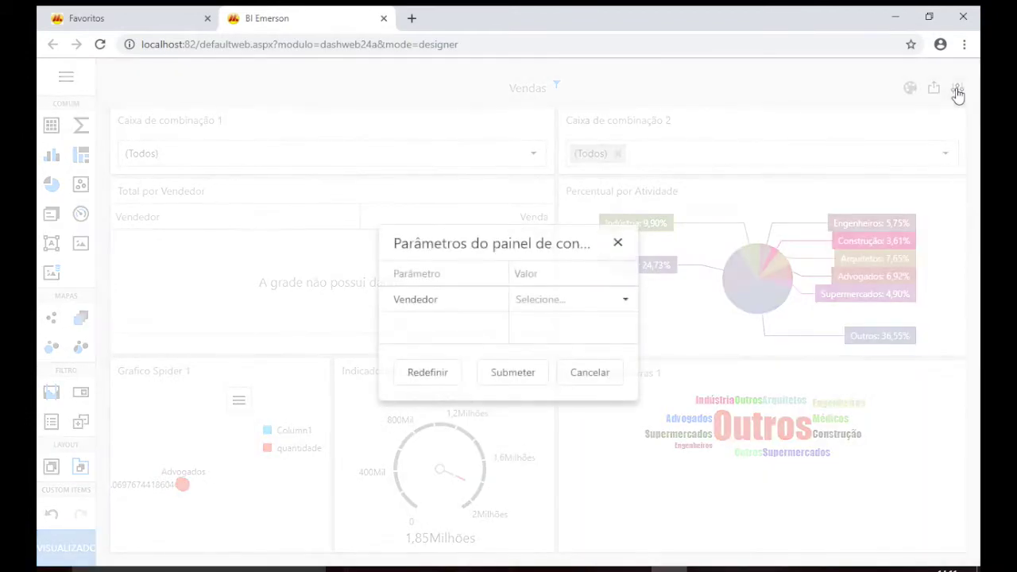
pyautogui.click(625, 301)
pyautogui.click(572, 456)
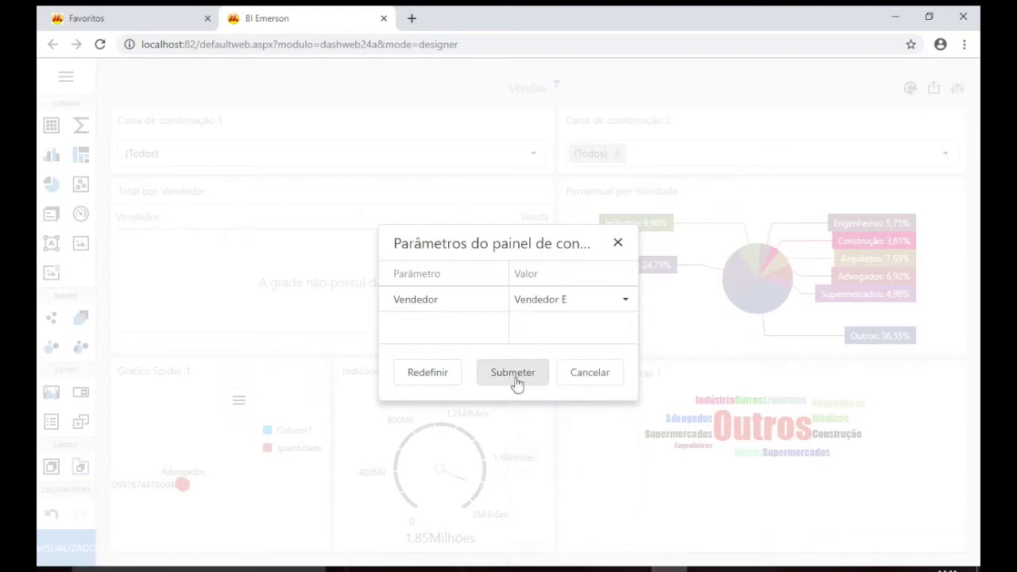
pyautogui.click(515, 374)
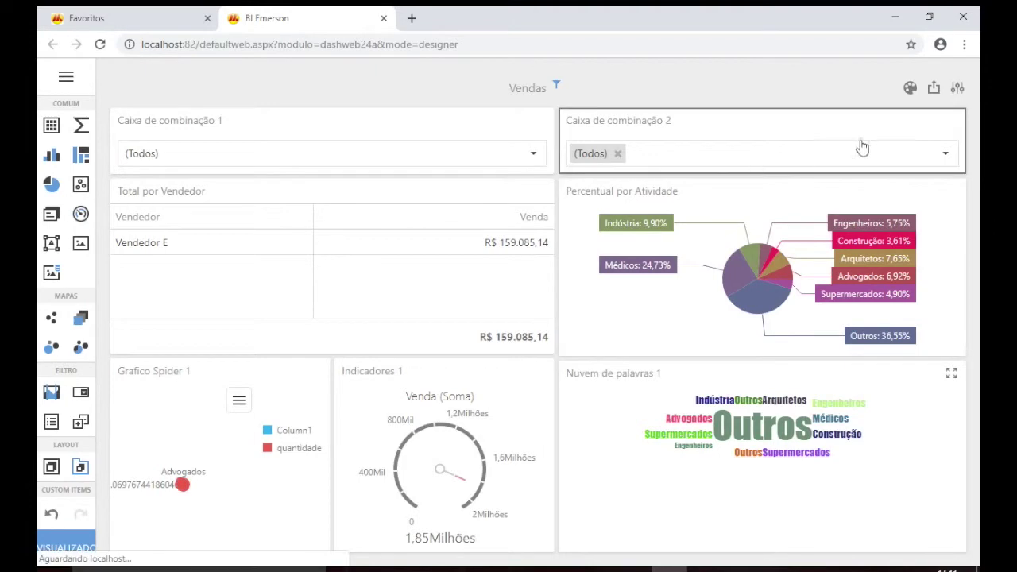
# Examine the list of seller values offered by the Vendedor dashboard parameter.
pyautogui.click(958, 89)
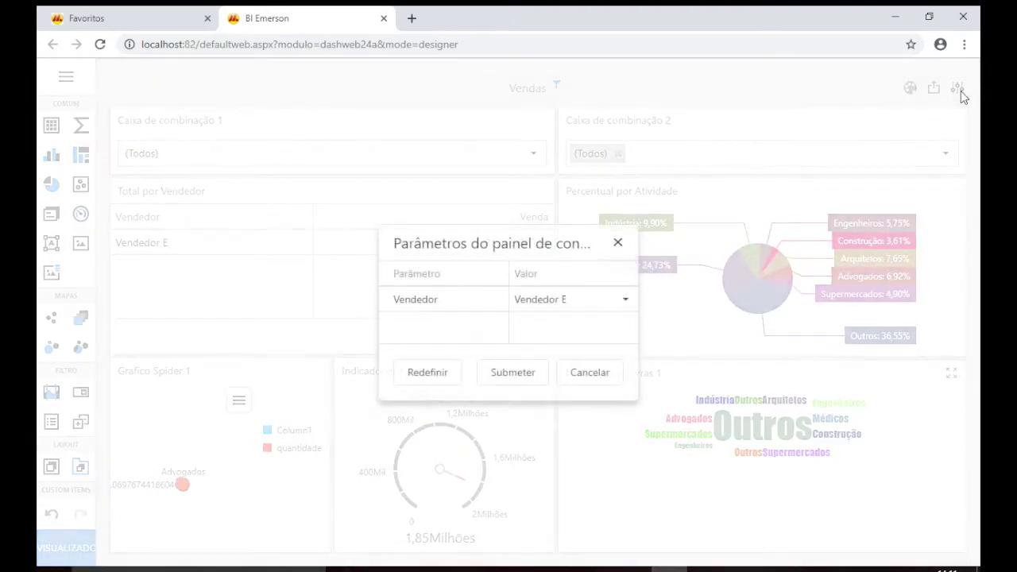
pyautogui.click(627, 302)
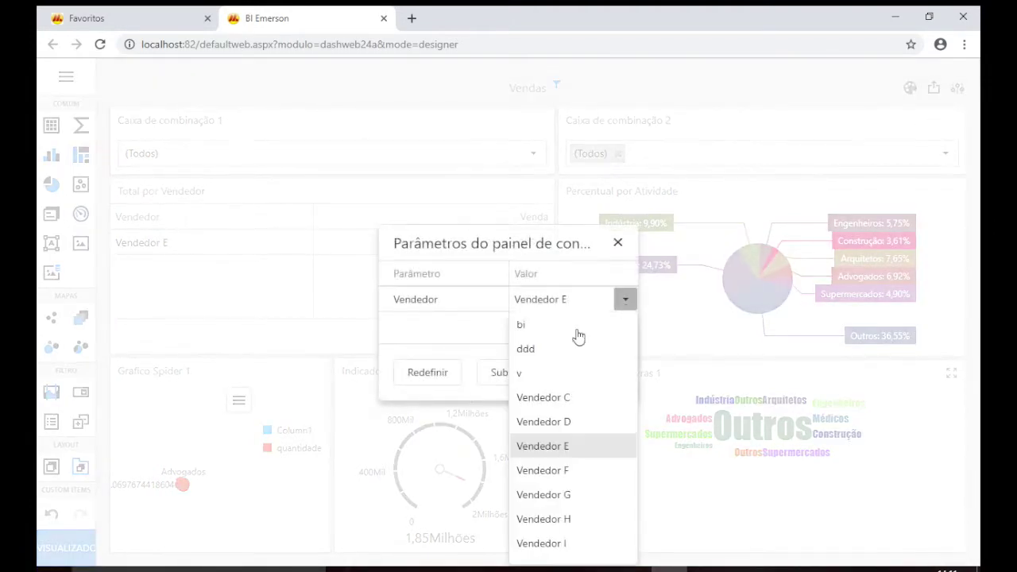
pyautogui.click(473, 347)
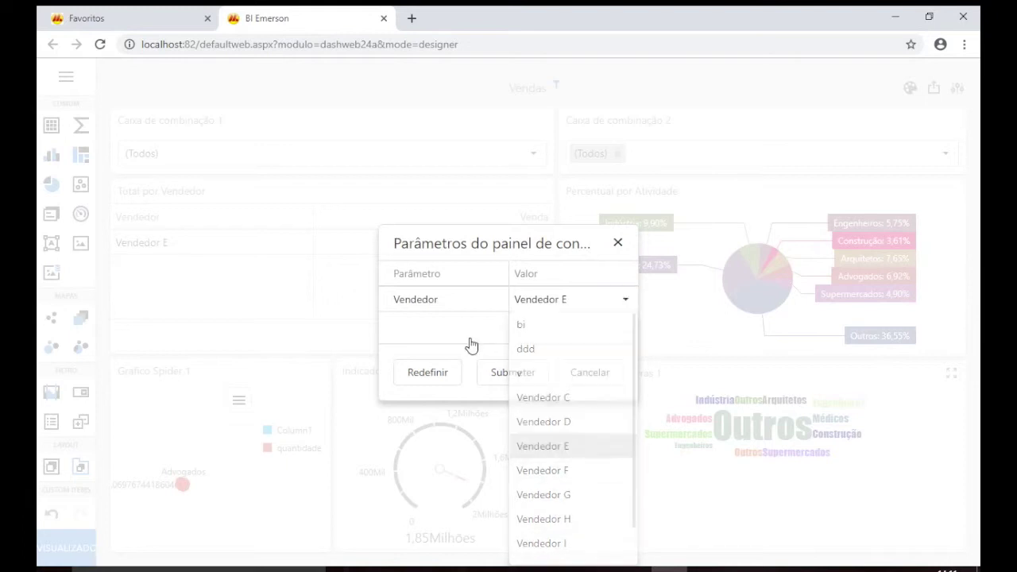
# Change the operator of the Total por Vendedor grid's parVendedor filter condition to Qualquer um de.
pyautogui.click(602, 381)
pyautogui.click(441, 280)
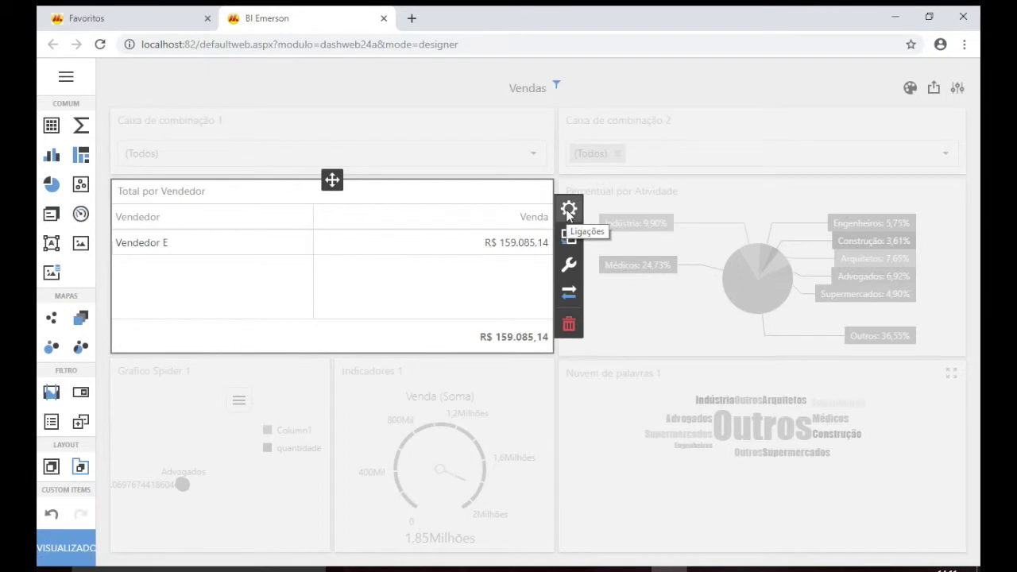
pyautogui.click(569, 211)
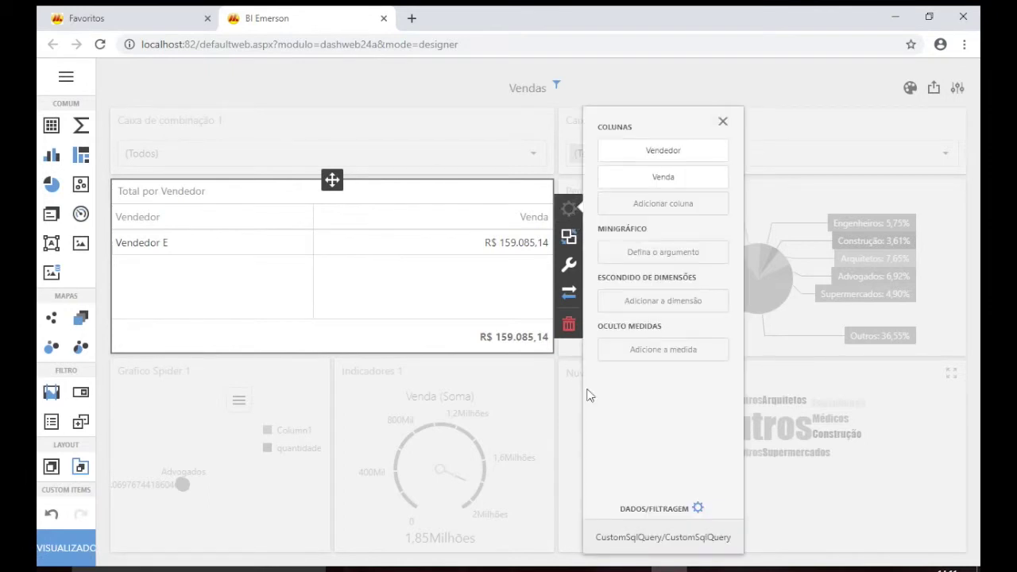
pyautogui.click(698, 509)
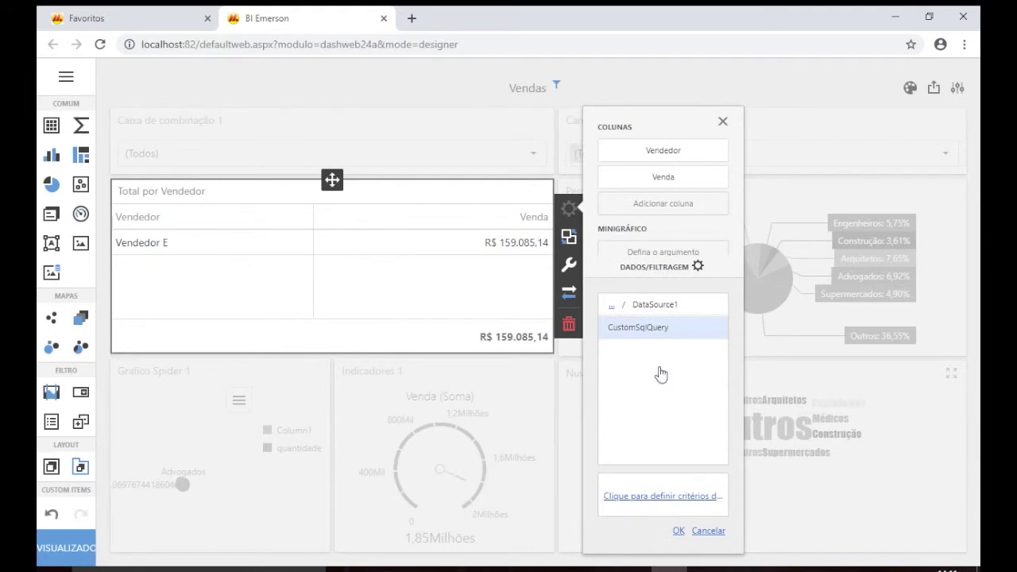
pyautogui.click(684, 500)
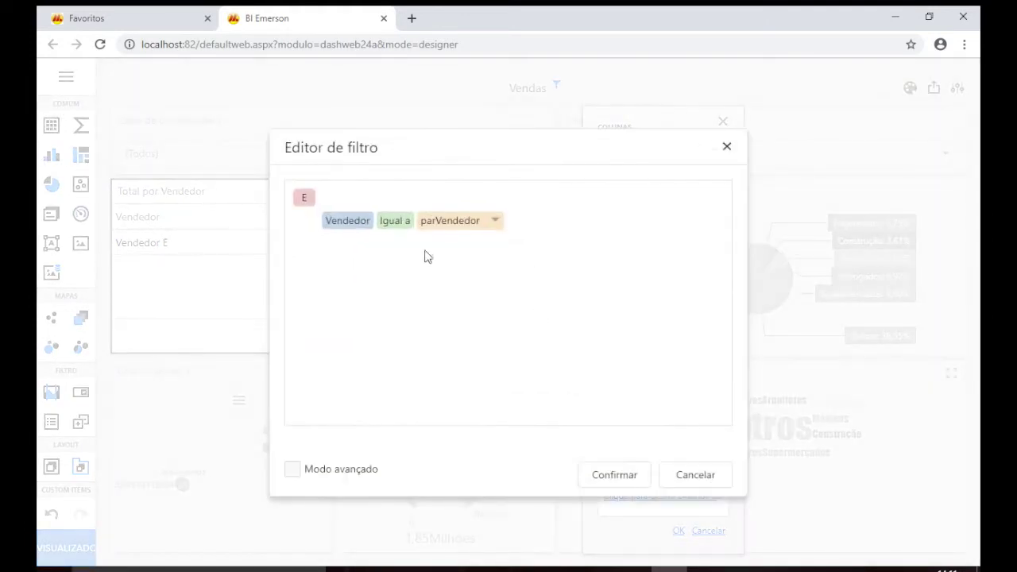
pyautogui.click(395, 222)
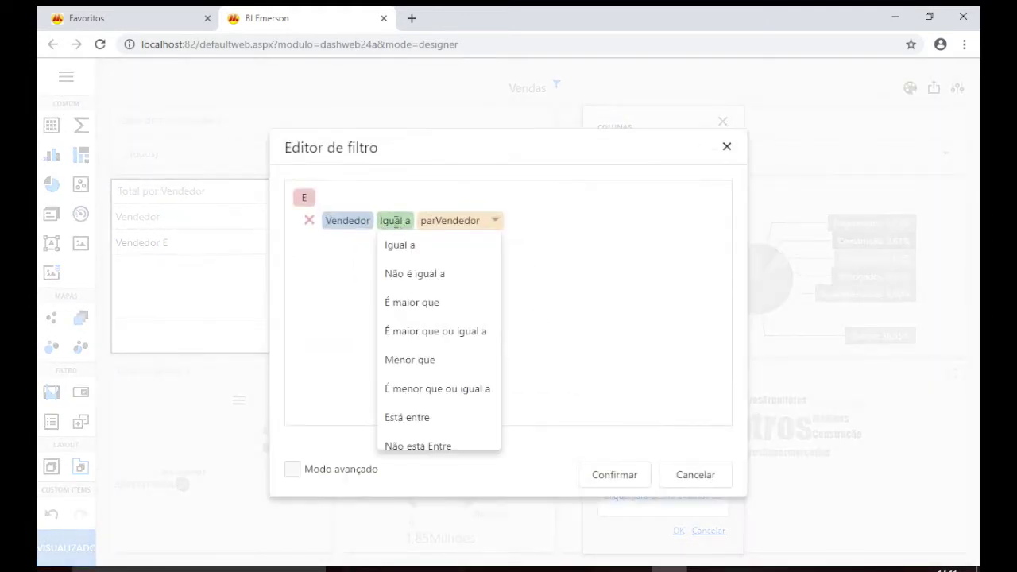
pyautogui.scroll(-3, 438, 357)
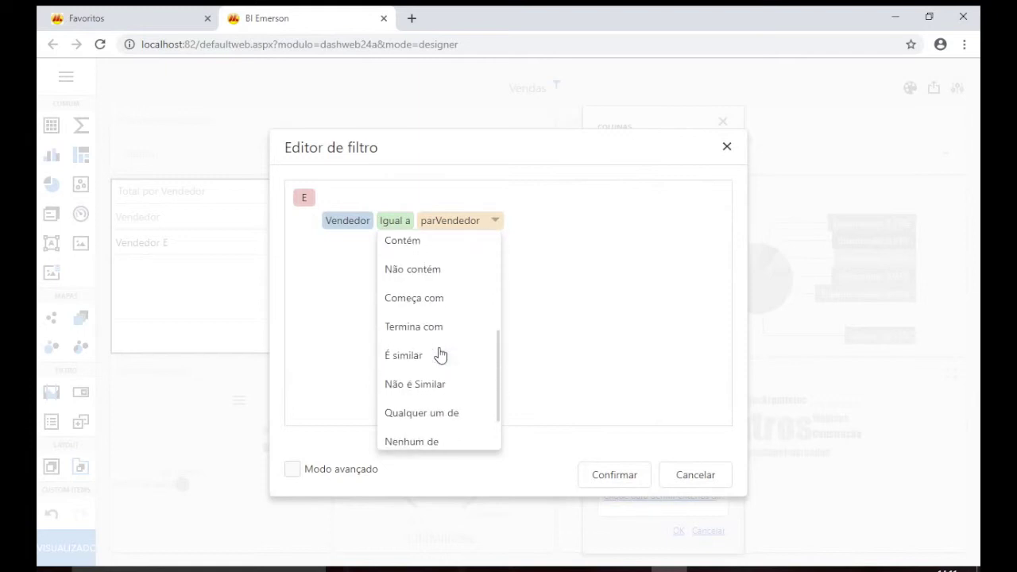
pyautogui.click(443, 420)
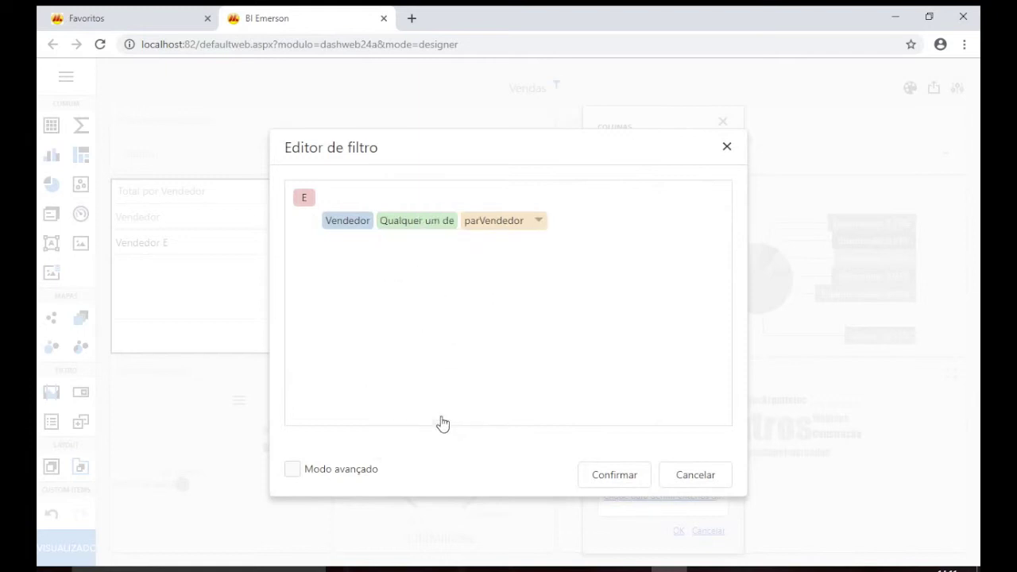
# Show the filter's expression in advanced mode, highlight the In clause, and confirm the filter.
pyautogui.click(335, 476)
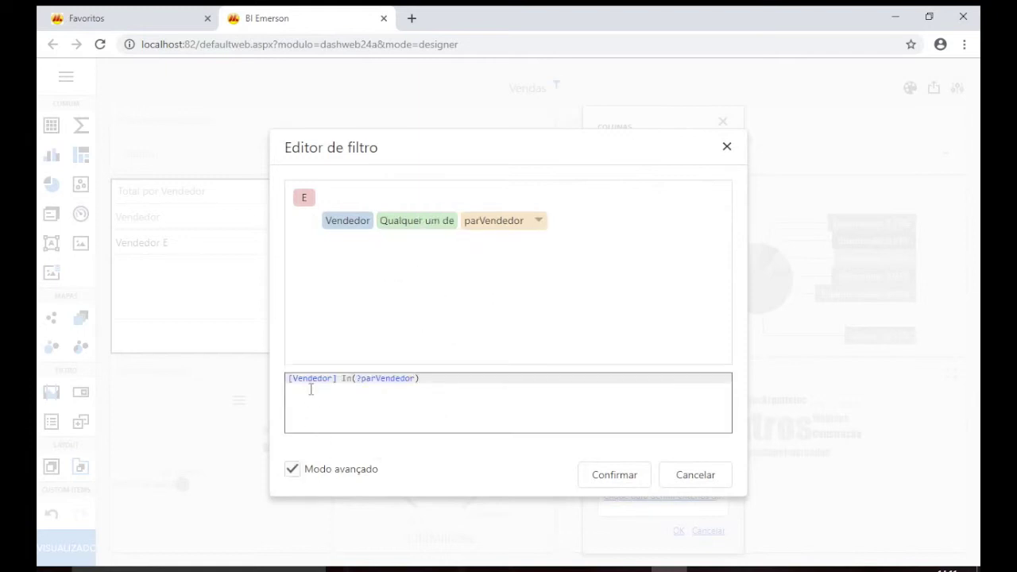
pyautogui.moveTo(324, 381); pyautogui.dragTo(421, 384)
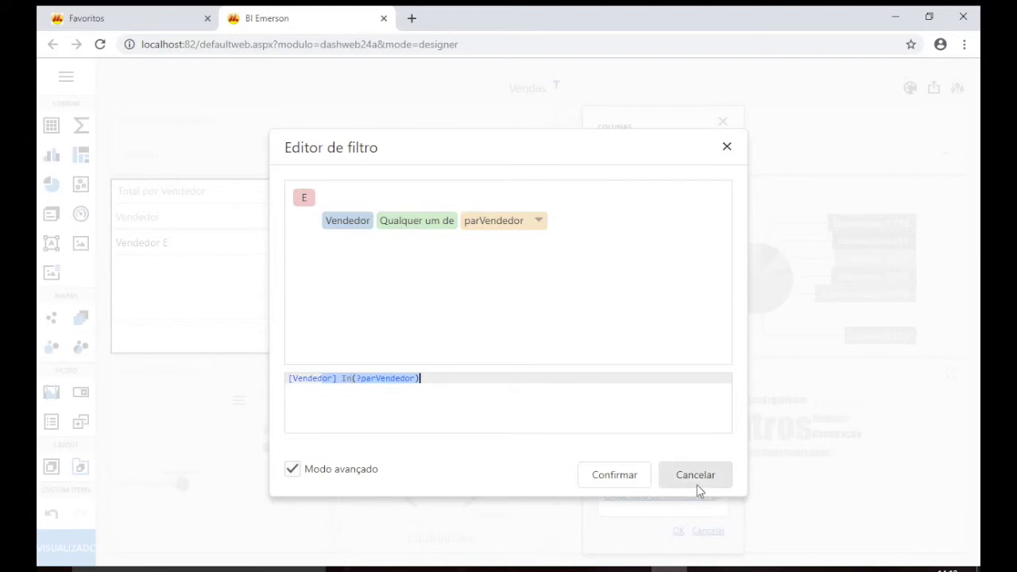
pyautogui.click(620, 478)
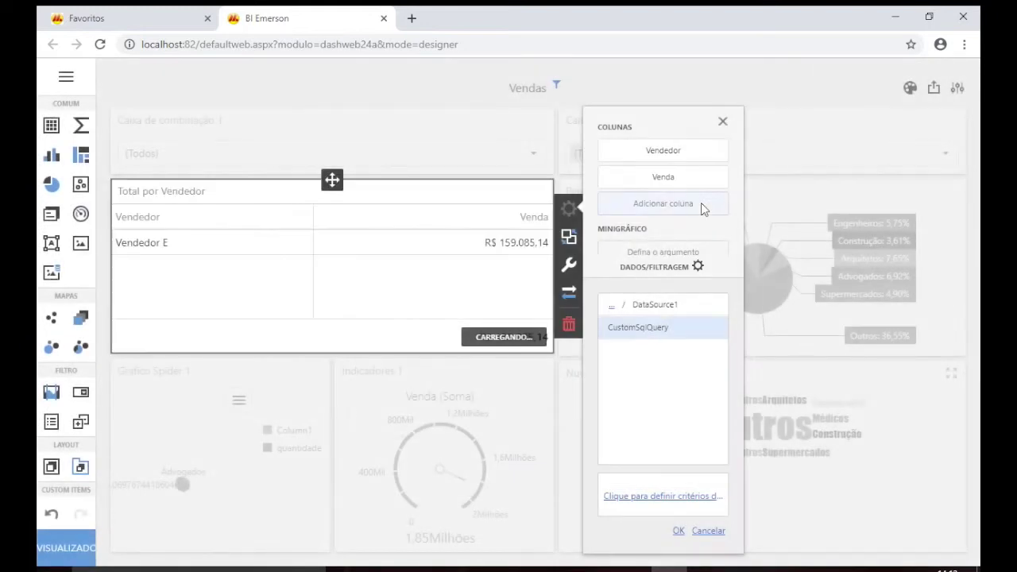
pyautogui.click(722, 122)
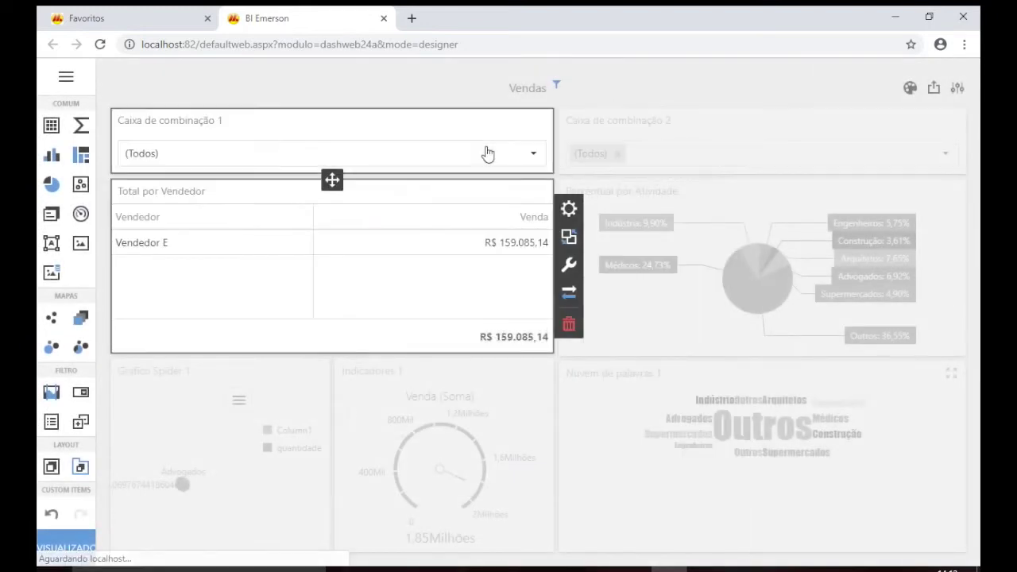
# Add a dashboard parameter named parDataInicial with the description Data Inicial and the type DataHora.
pyautogui.click(68, 82)
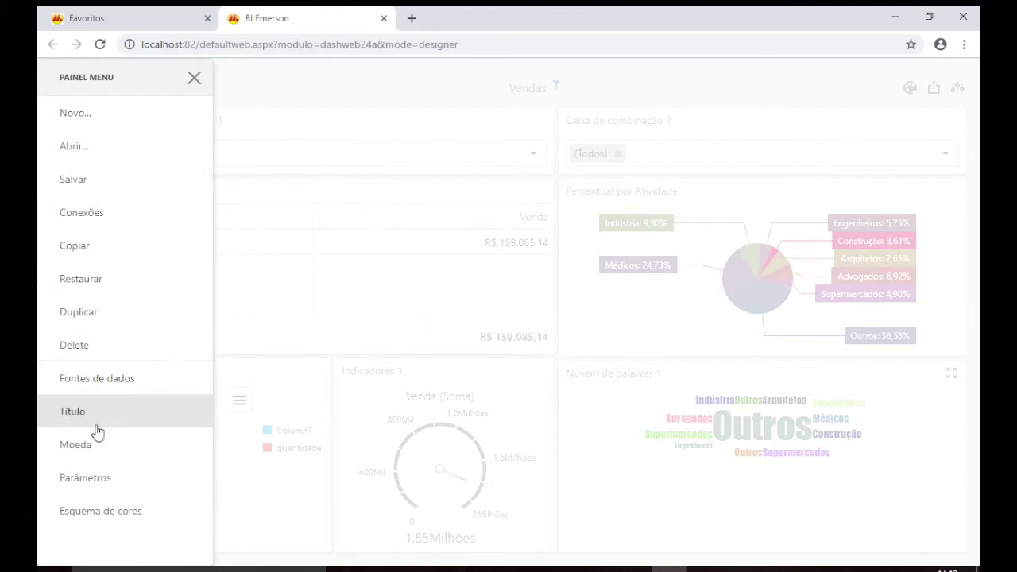
pyautogui.click(68, 479)
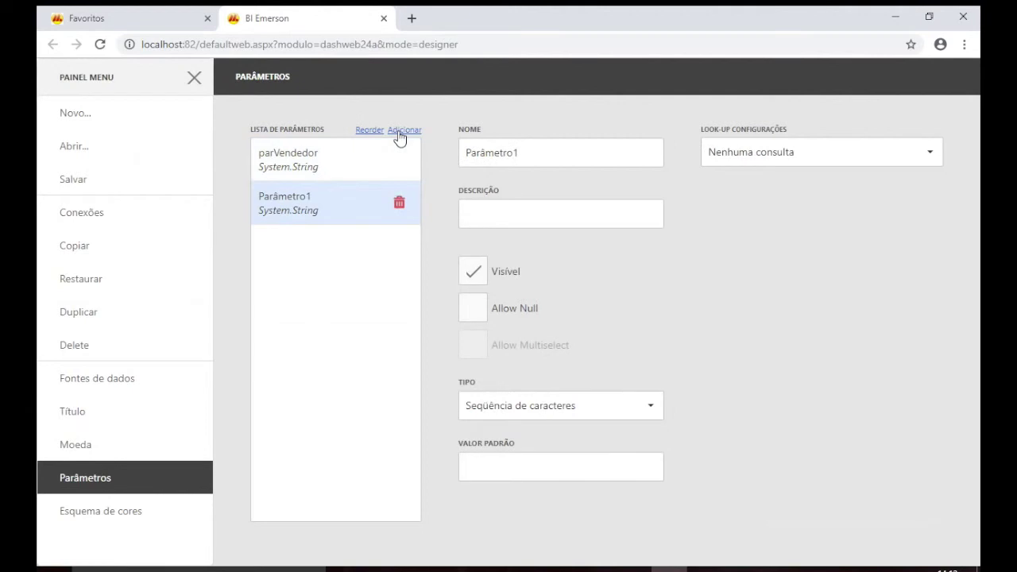
pyautogui.click(533, 154)
pyautogui.doubleClick(533, 154)
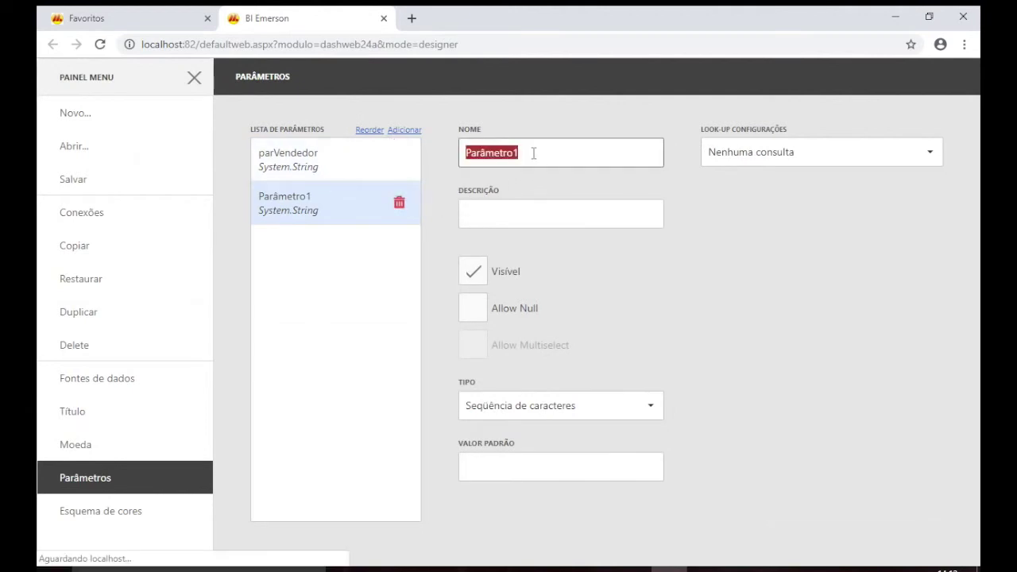
pyautogui.press('BackSpace')
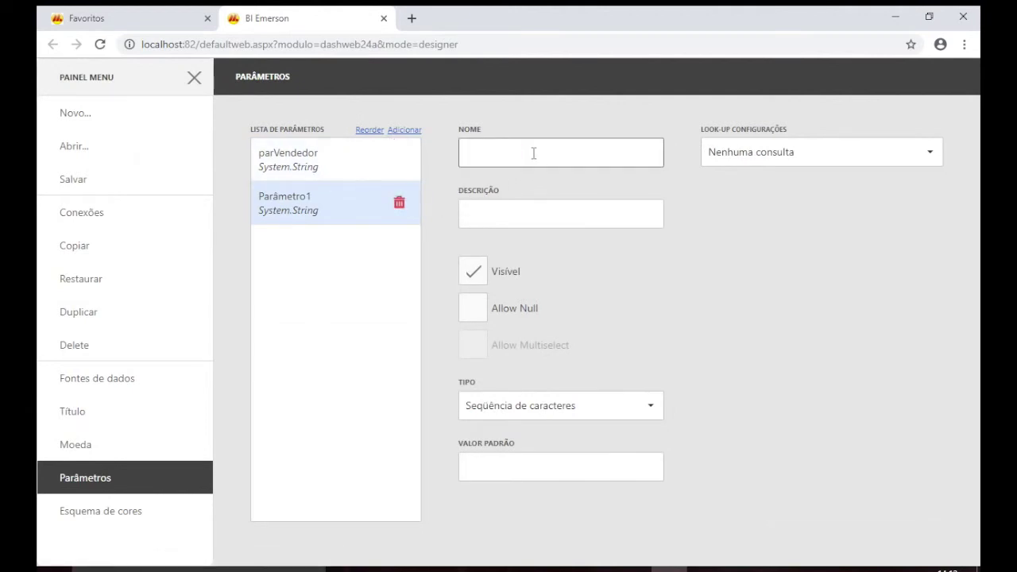
pyautogui.write('parDa')
pyautogui.click(520, 211)
pyautogui.write('Data Inicial')
pyautogui.click(633, 414)
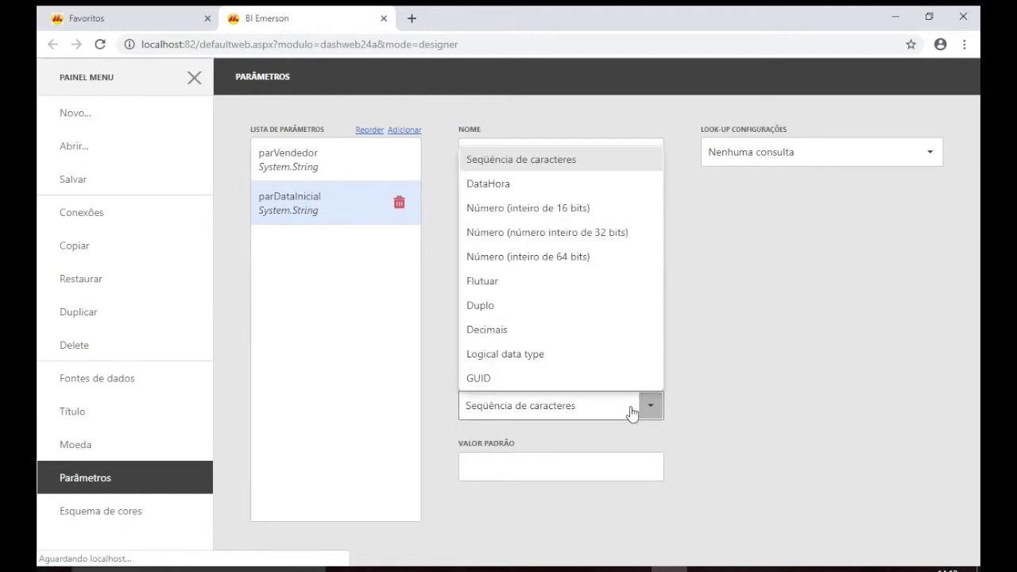
pyautogui.click(495, 189)
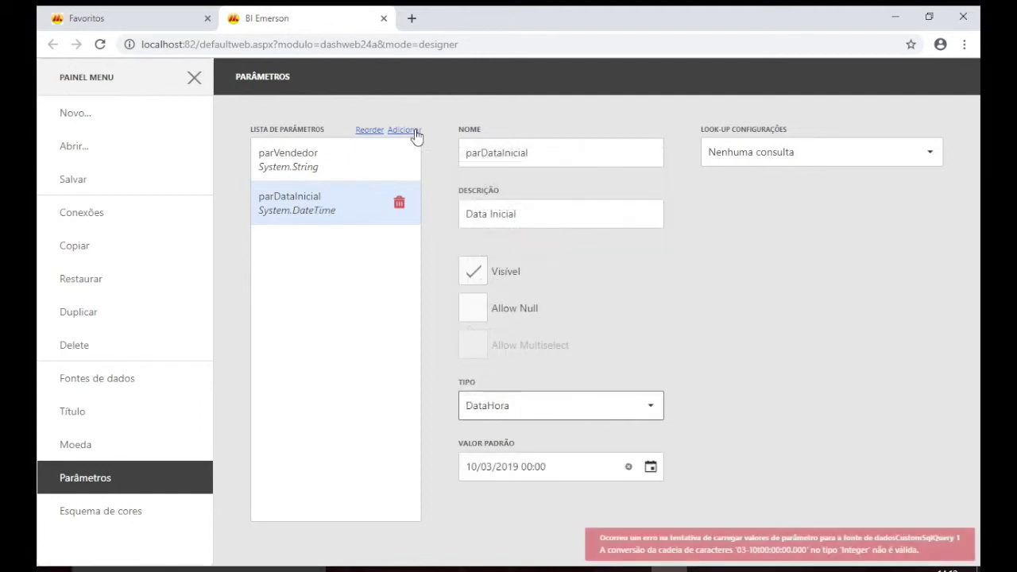
# Add a dashboard parameter named parDataFinal with the description Data Final and type DataHora, and return to the dashboard.
pyautogui.click(413, 131)
pyautogui.doubleClick(531, 159)
pyautogui.write('parDataFinal')
pyautogui.click(546, 213)
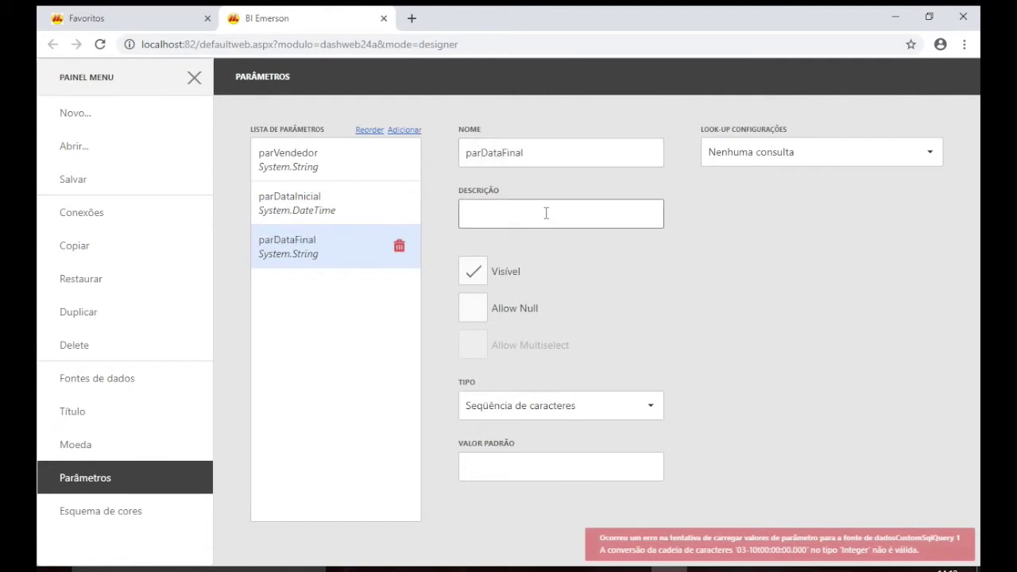
pyautogui.write('Data Final')
pyautogui.click(290, 204)
pyautogui.click(288, 240)
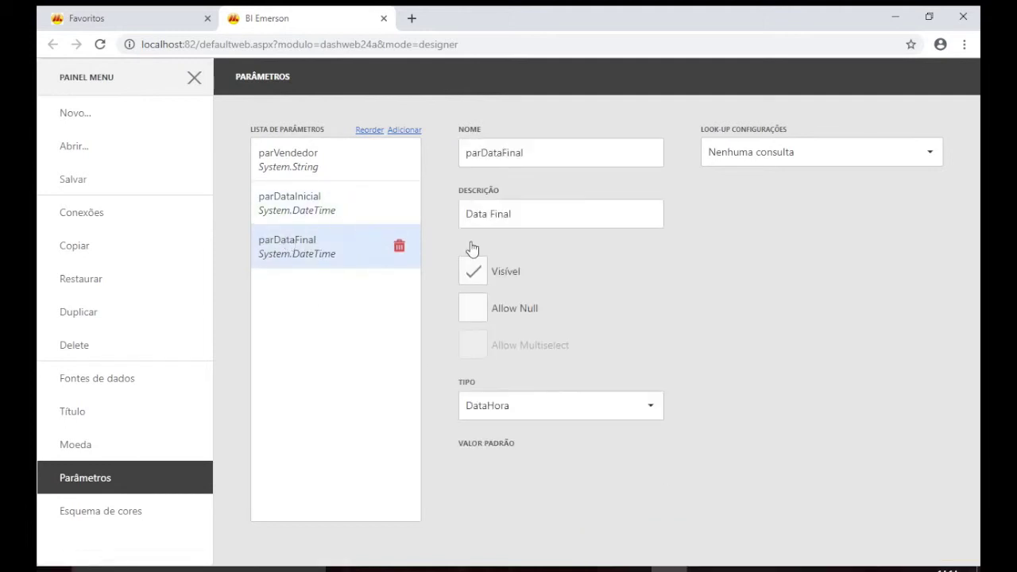
pyautogui.click(194, 77)
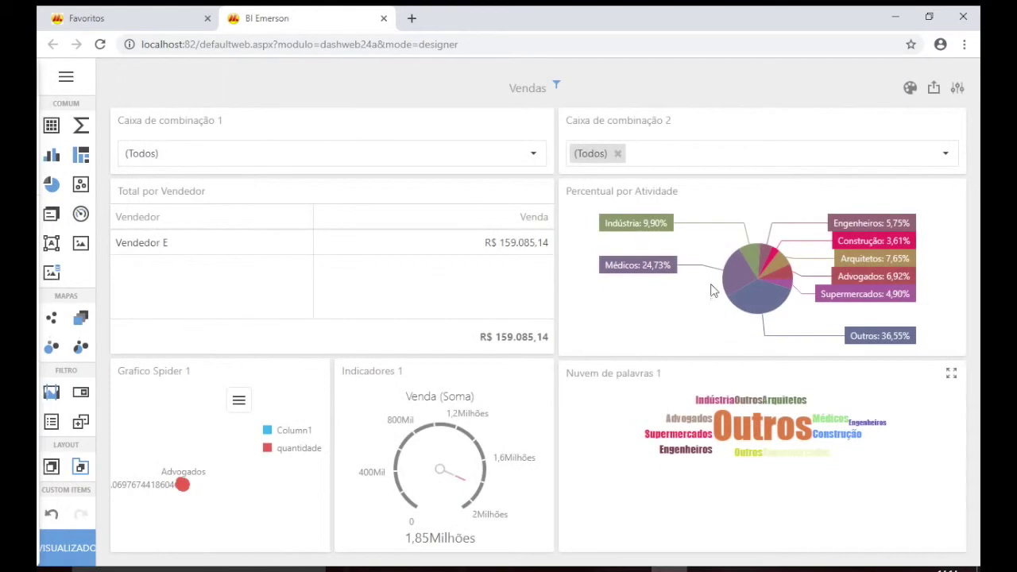
# Examine the Data Inicial and Data Final fields and the date picker in the dashboard parameters dialog, leaving the values unset.
pyautogui.click(434, 274)
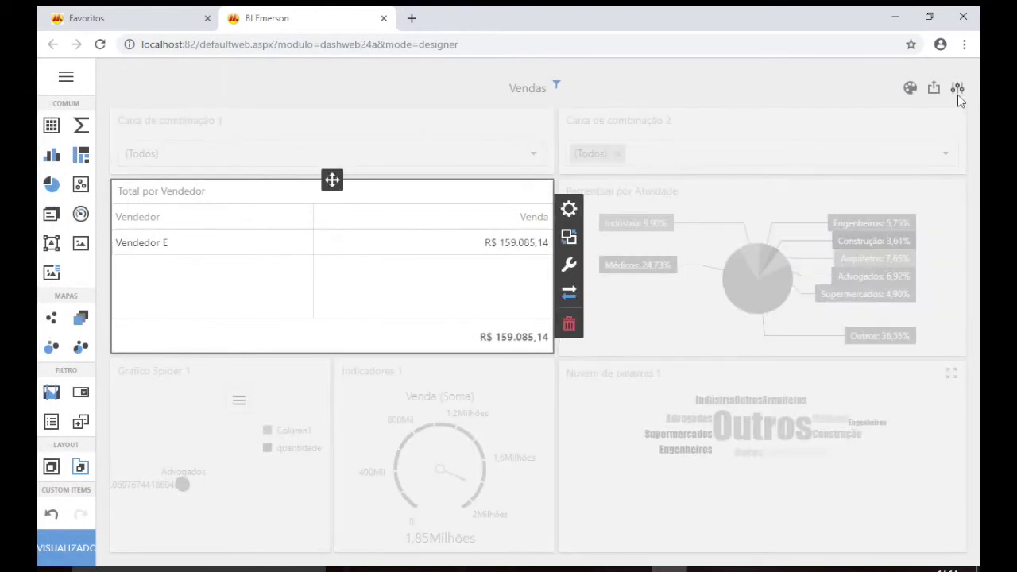
pyautogui.click(958, 95)
pyautogui.click(958, 89)
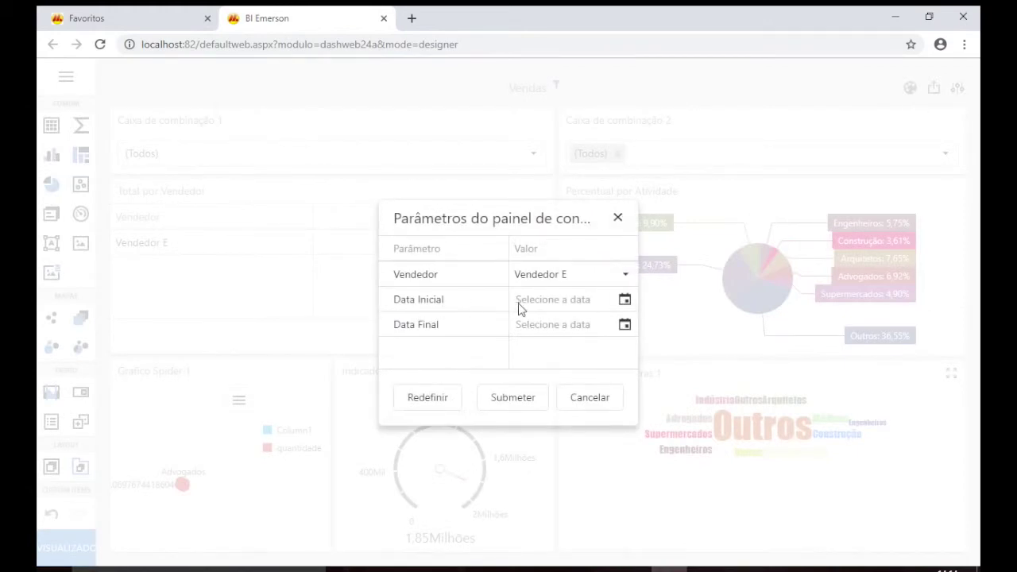
pyautogui.click(625, 300)
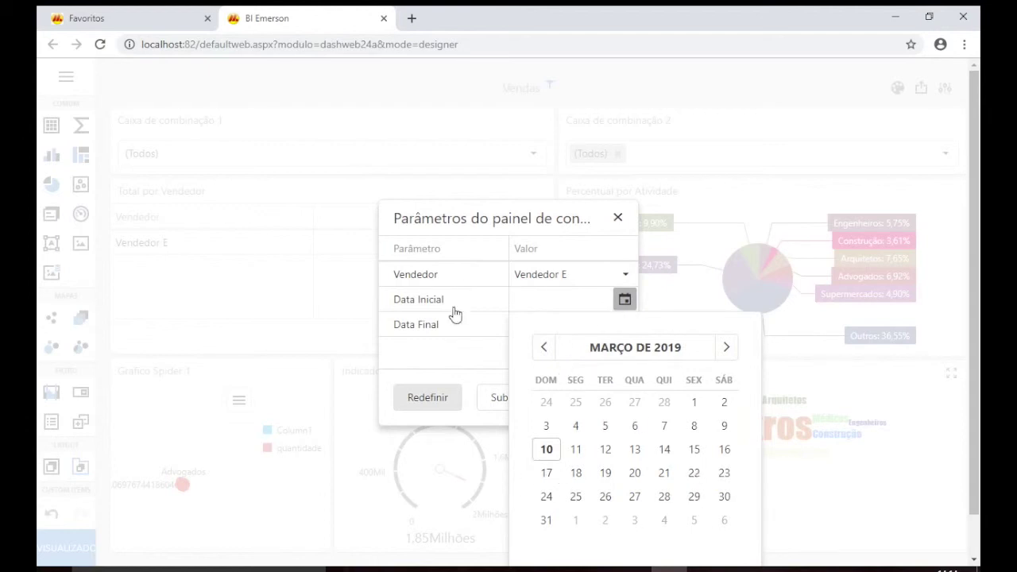
pyautogui.click(463, 368)
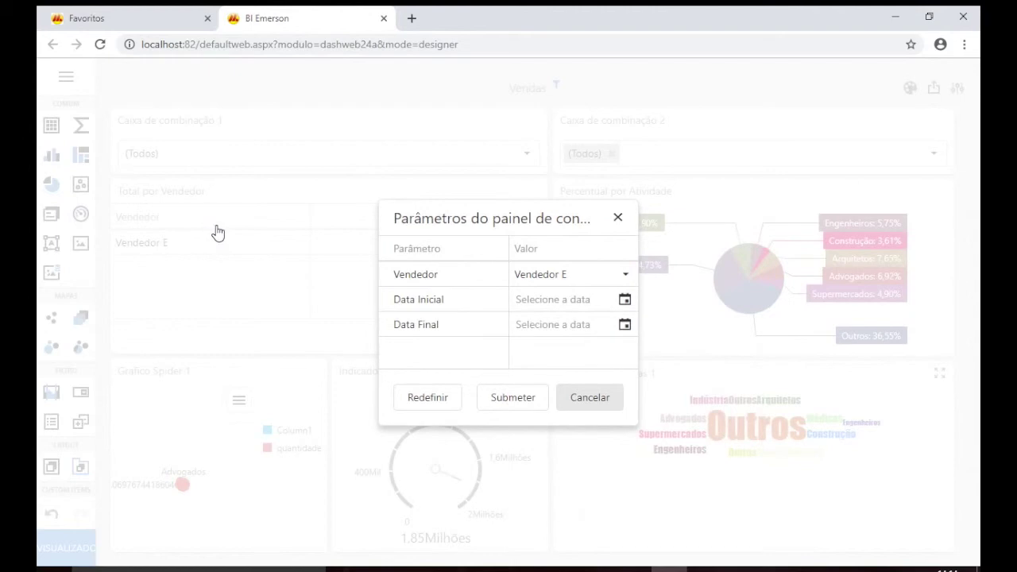
pyautogui.click(590, 399)
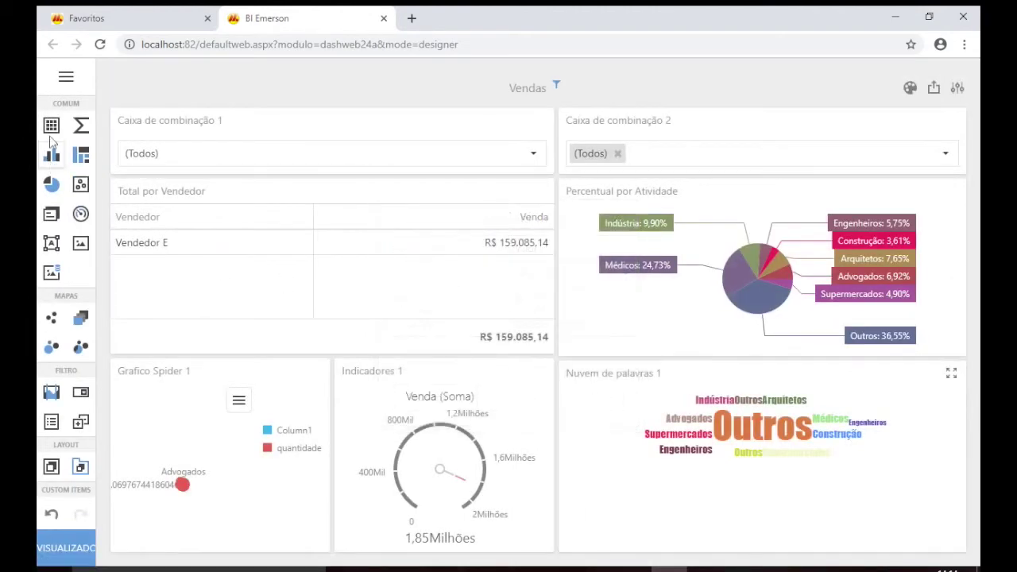
pyautogui.click(66, 78)
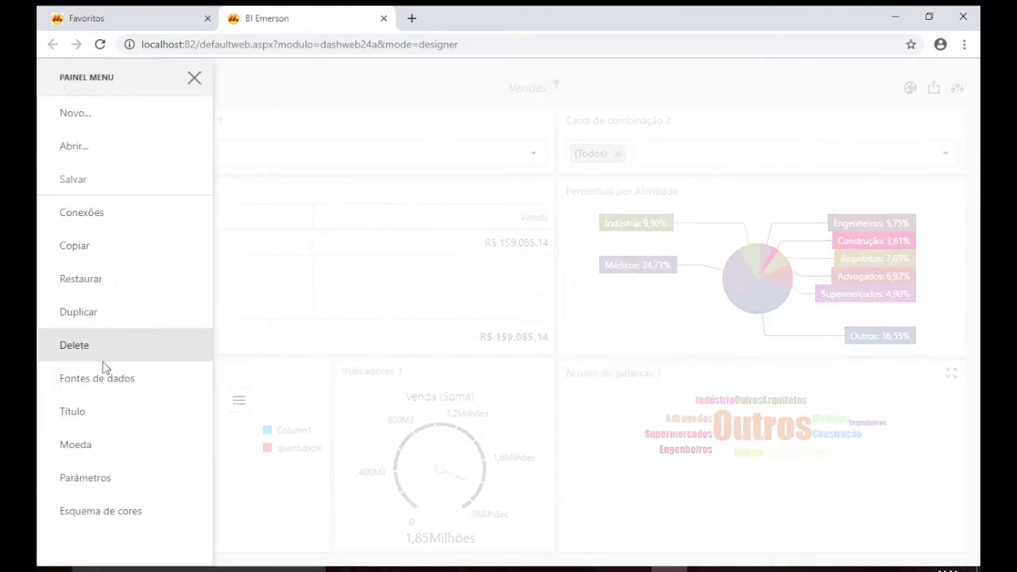
pyautogui.click(99, 384)
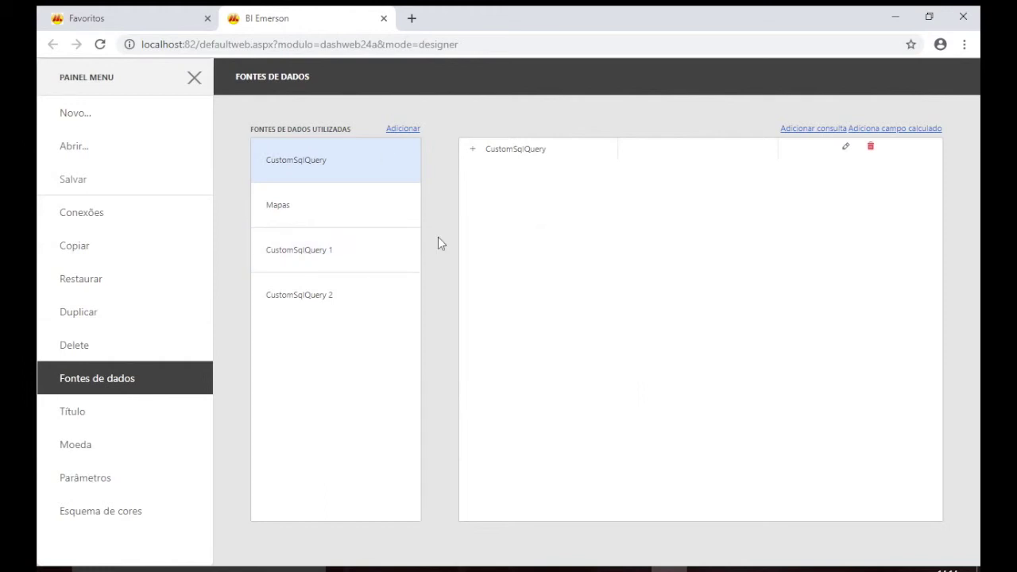
pyautogui.click(845, 149)
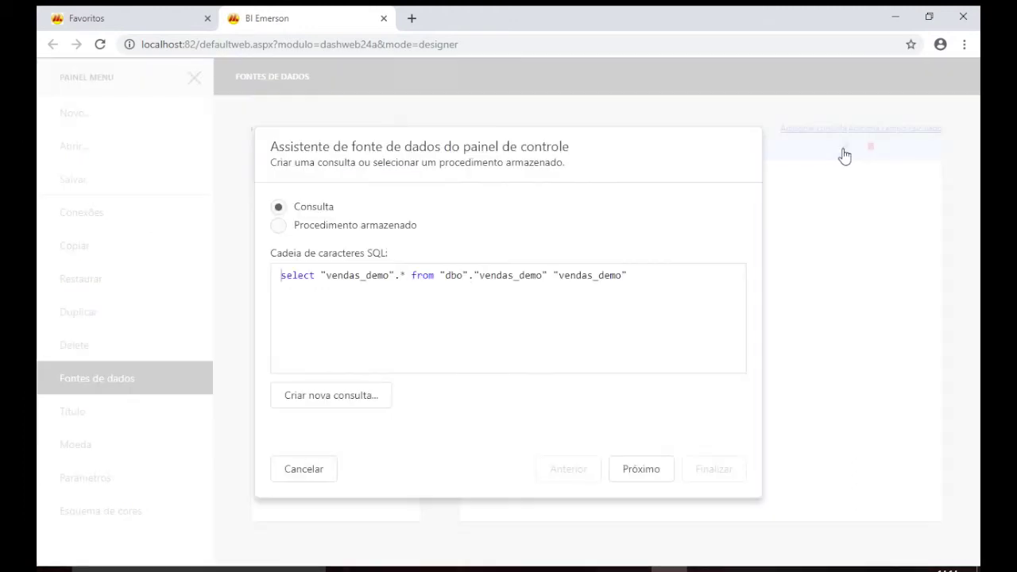
pyautogui.write('where data between')
pyautogui.press('Return')
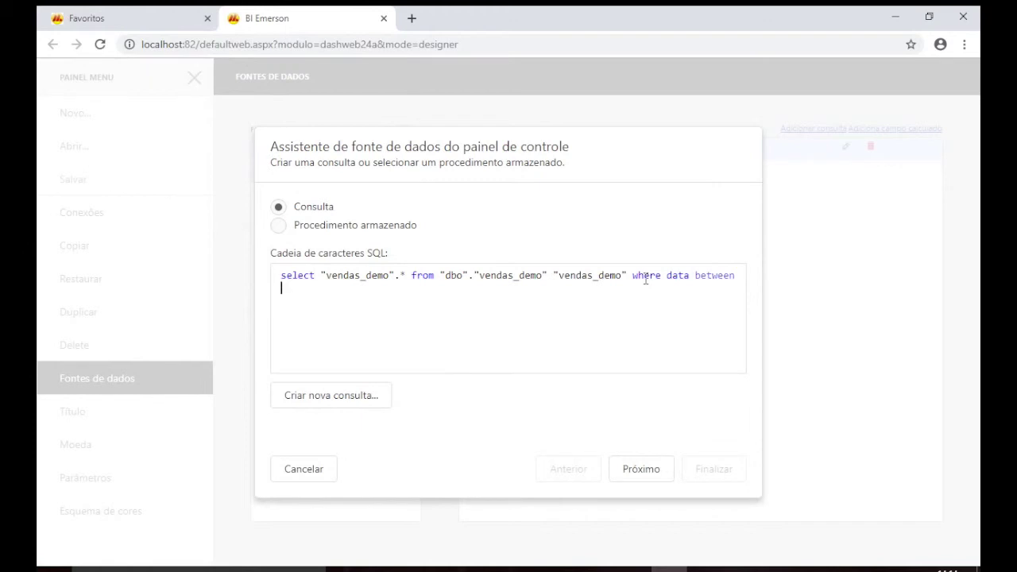
pyautogui.write('@parDataInicial and')
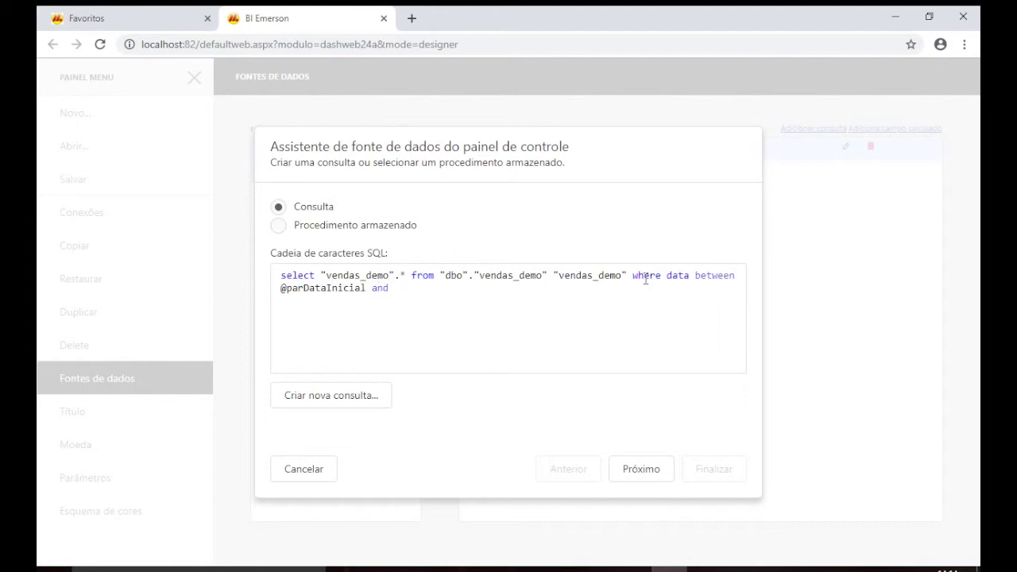
pyautogui.write(' @parDataFinal')
pyautogui.click(656, 470)
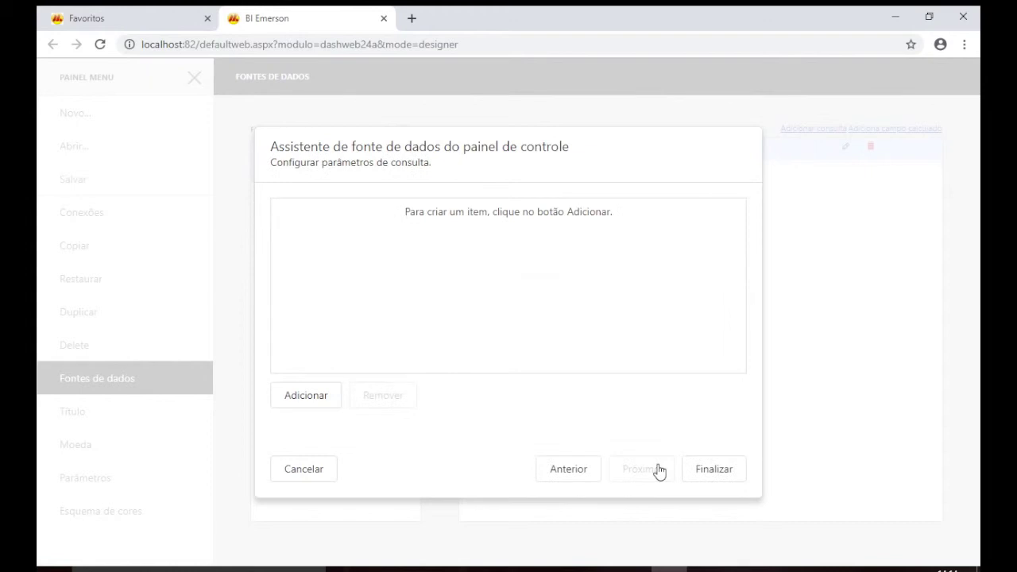
# Add a query parameter named parDataInicial with the type Expressão and the result type DataHora.
pyautogui.click(308, 396)
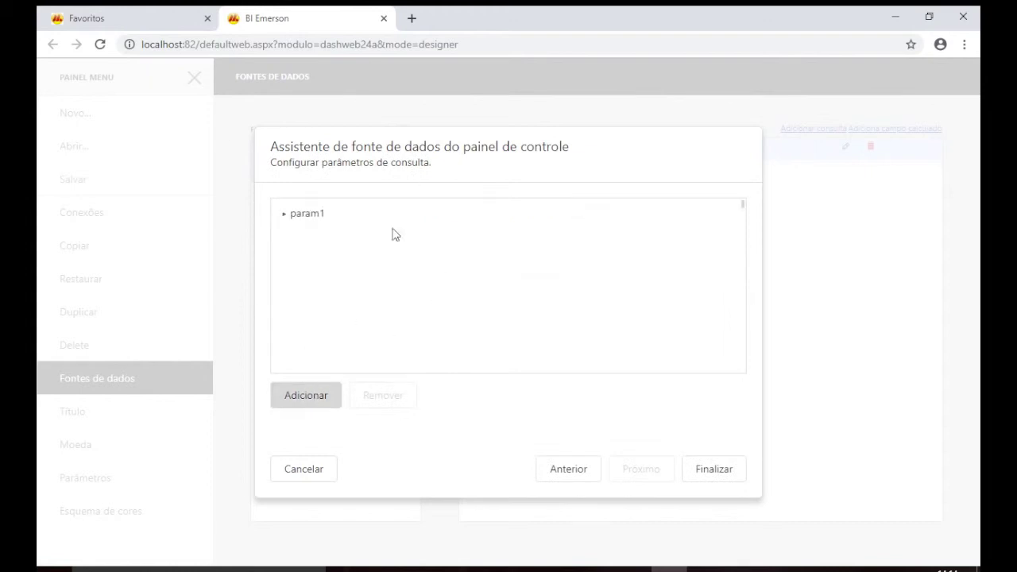
pyautogui.click(310, 220)
pyautogui.click(521, 248)
pyautogui.hotkey('ctrl', 'a')
pyautogui.write('parData')
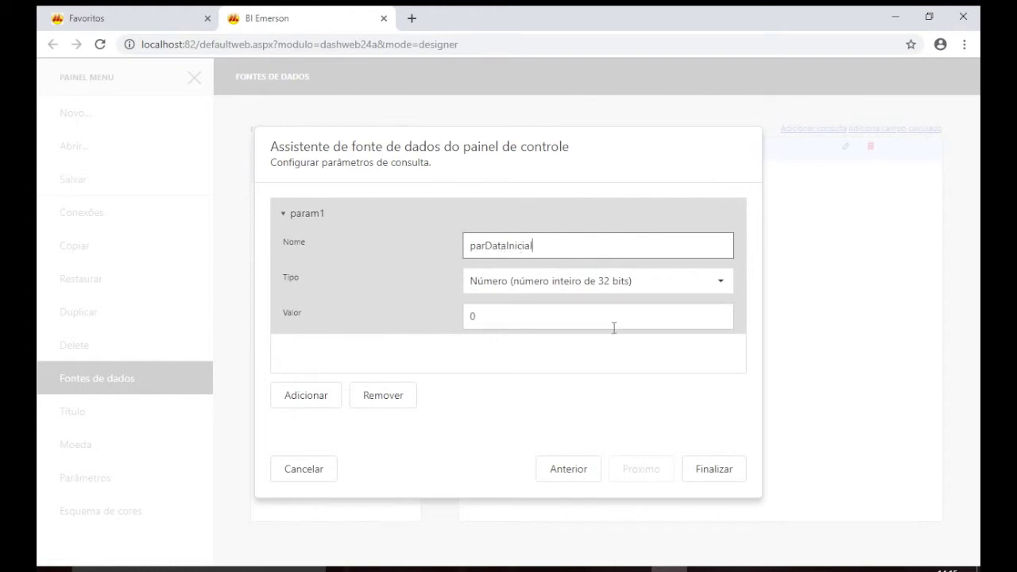
pyautogui.click(718, 285)
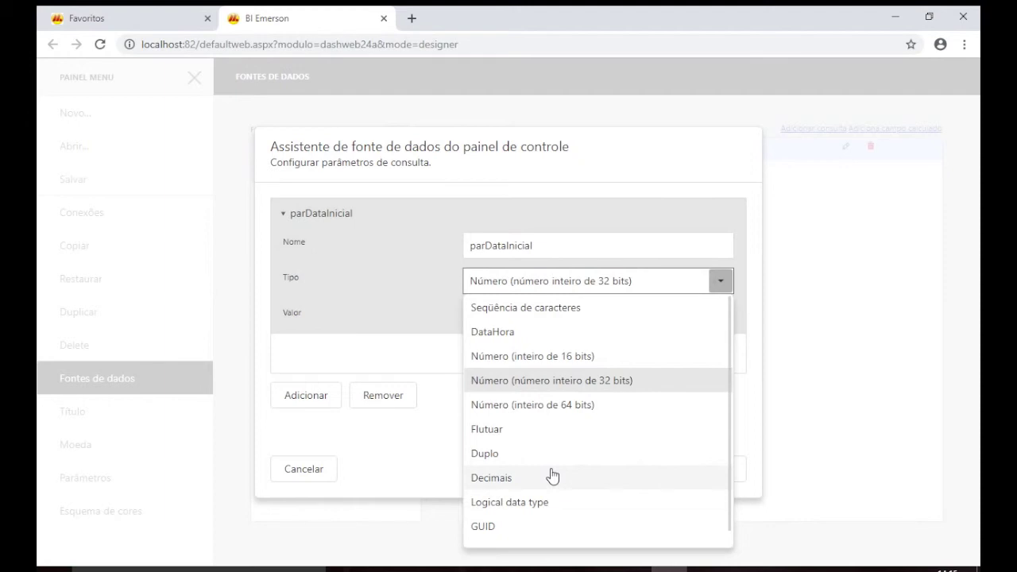
pyautogui.scroll(-1, 552, 475)
pyautogui.click(546, 538)
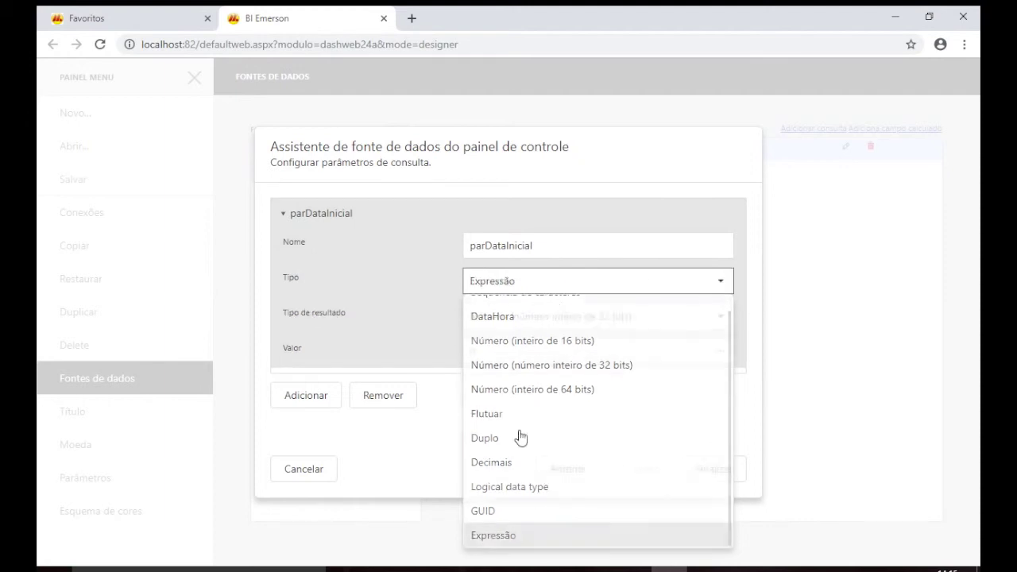
pyautogui.click(531, 321)
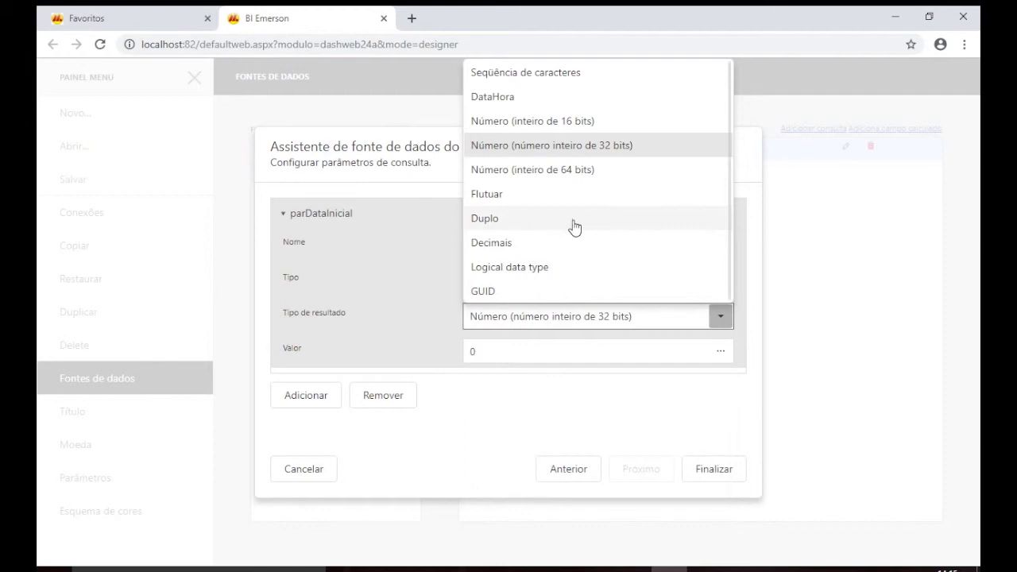
pyautogui.click(518, 98)
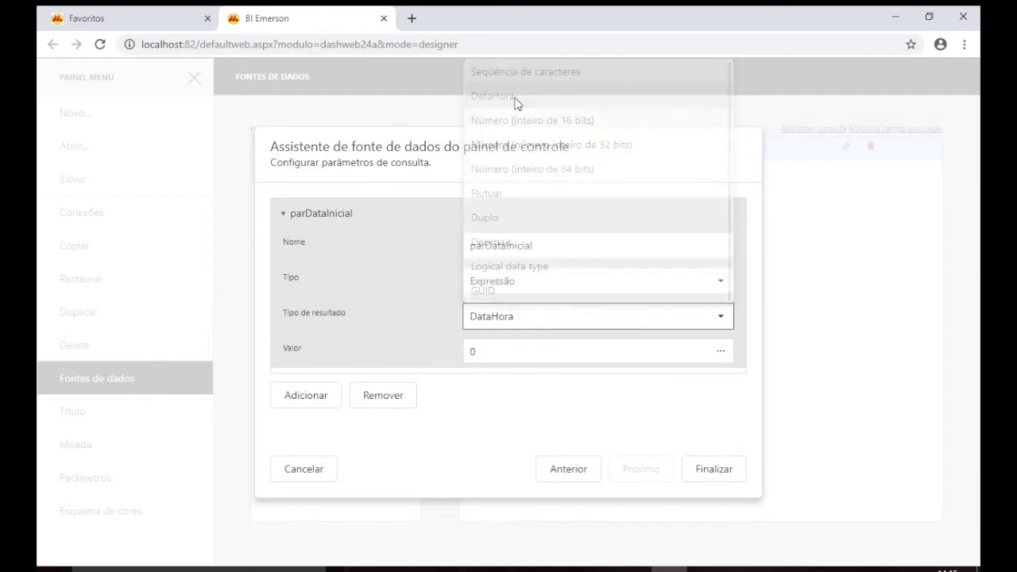
# Set the value expression of the parDataInicial query parameter to the dashboard parameter ?parDataInicial.
pyautogui.click(519, 352)
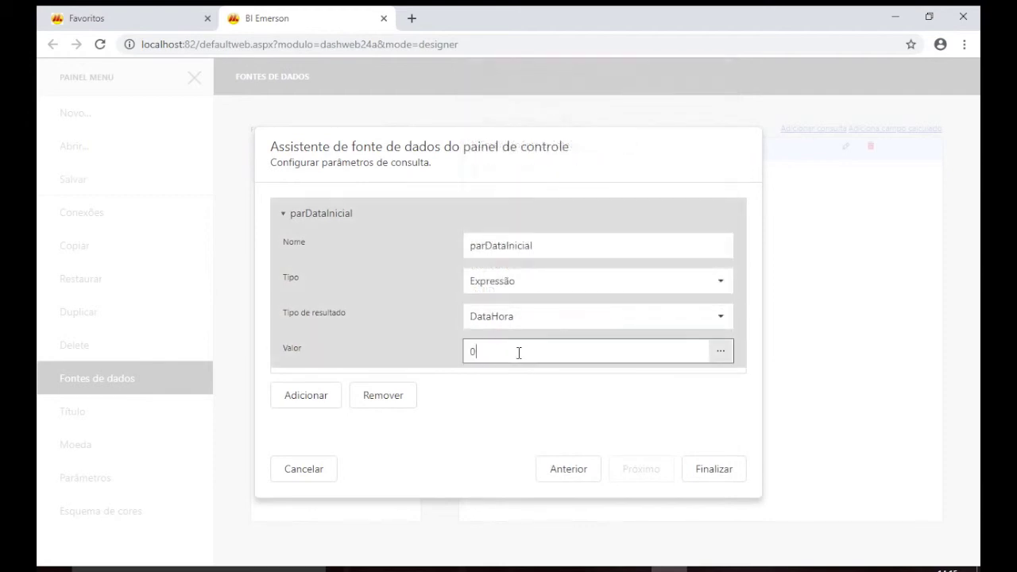
pyautogui.click(720, 351)
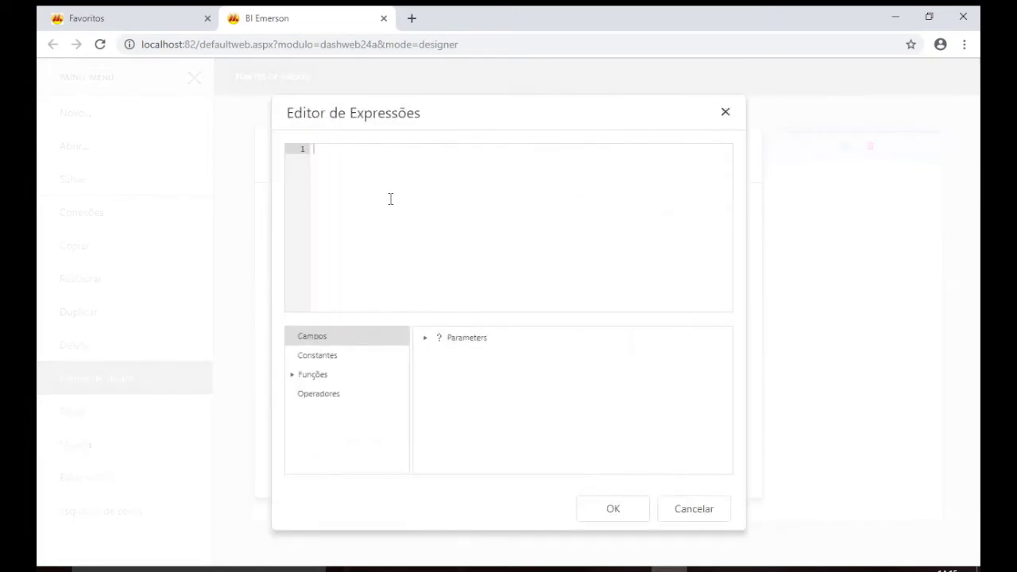
pyautogui.click(425, 340)
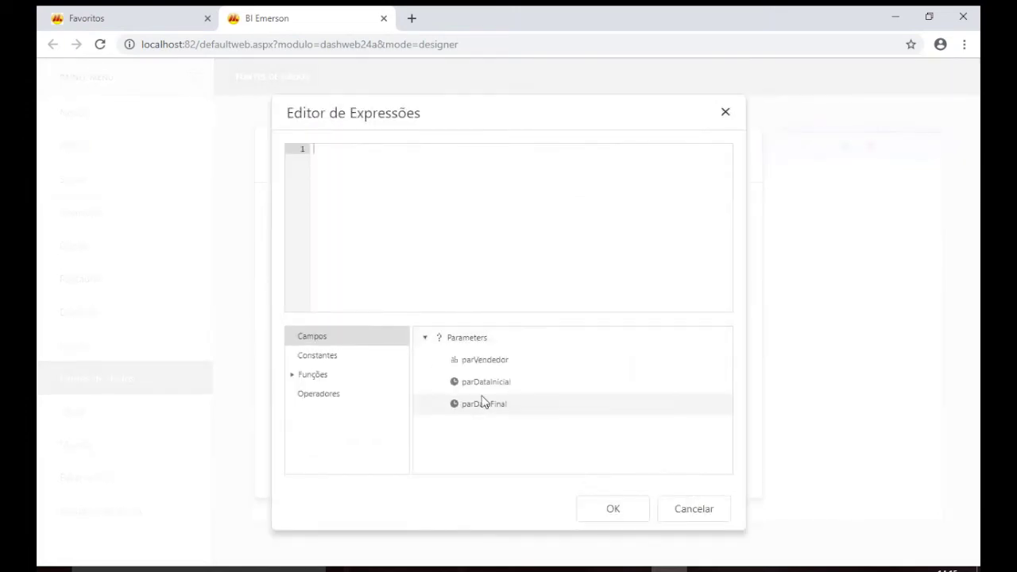
pyautogui.doubleClick(502, 383)
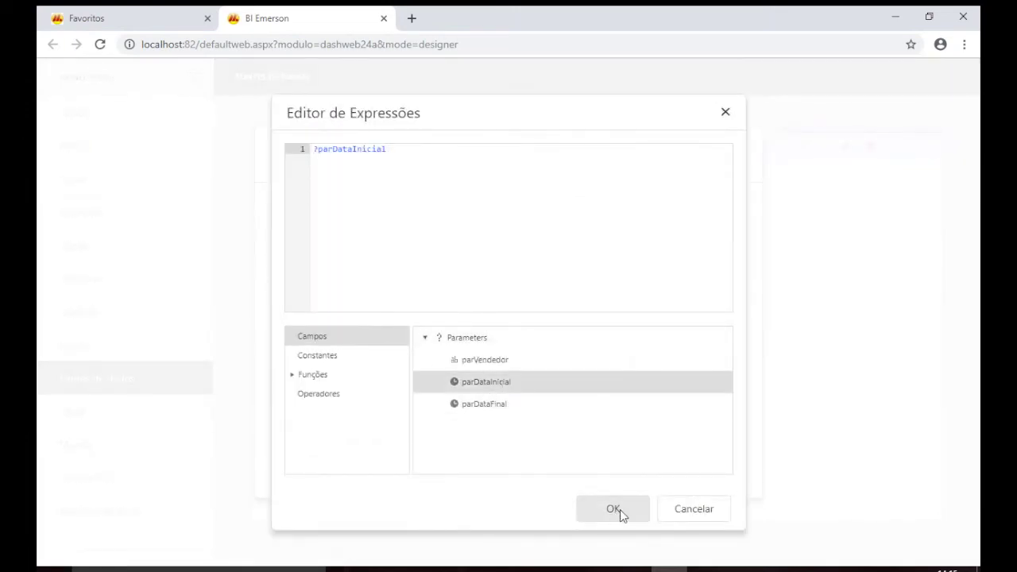
pyautogui.click(618, 510)
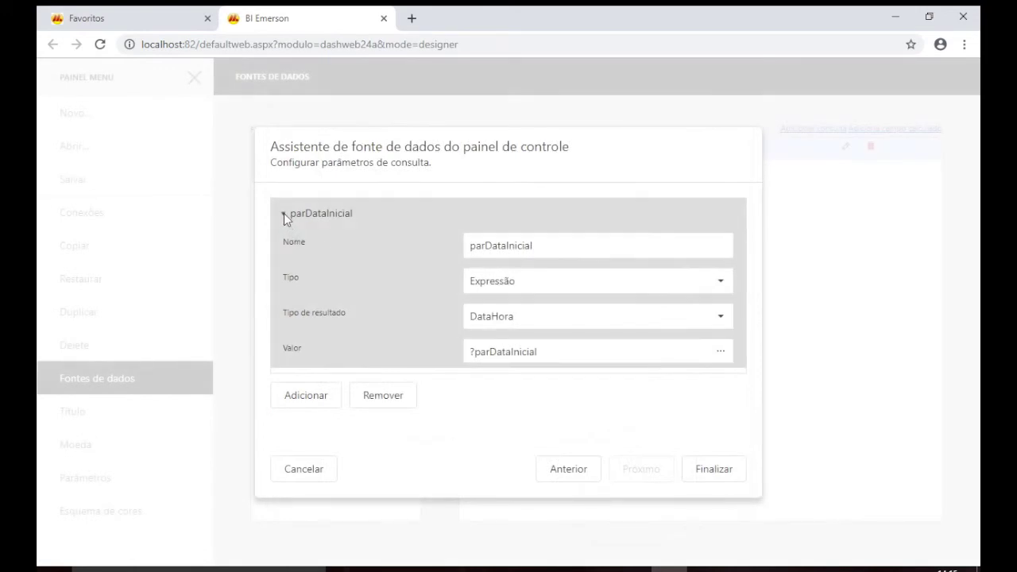
pyautogui.click(284, 213)
# Add a second query parameter named parDataFinal with the type Expressão and the result type DataHora.
pyautogui.click(314, 397)
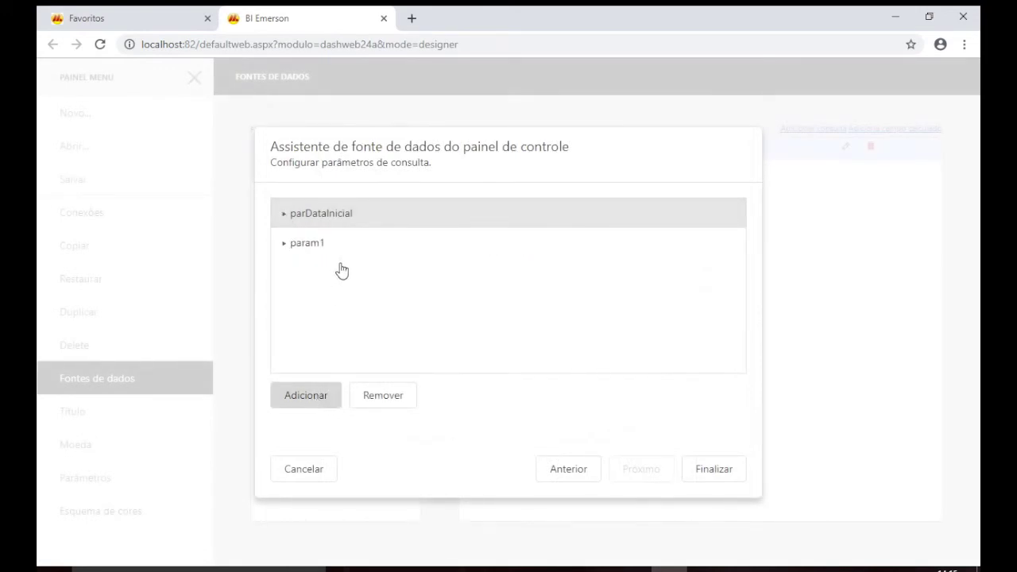
pyautogui.click(339, 244)
pyautogui.doubleClick(551, 277)
pyautogui.write('parDataFina')
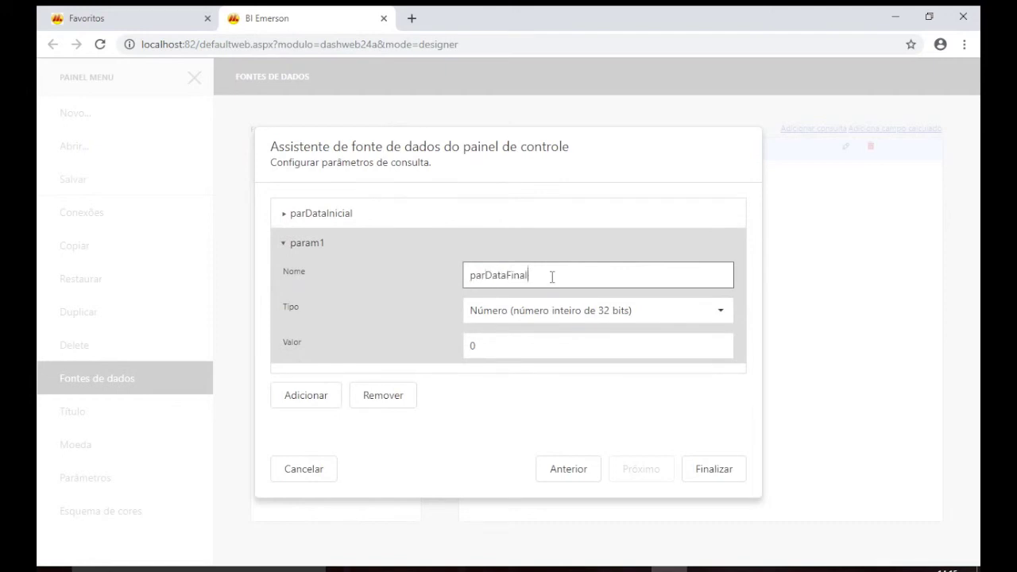
pyautogui.write('l')
pyautogui.click(693, 318)
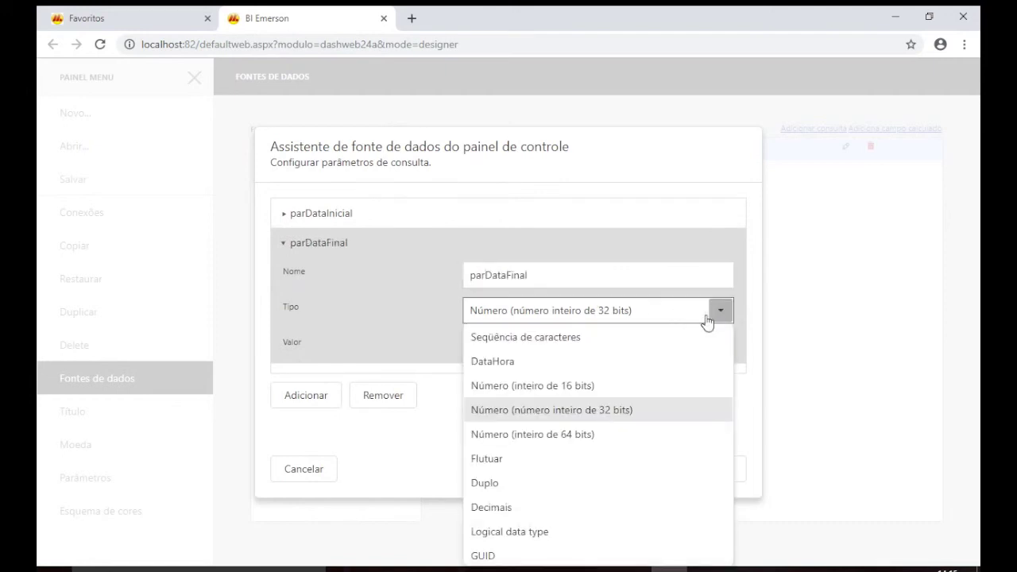
pyautogui.click(551, 365)
pyautogui.click(672, 318)
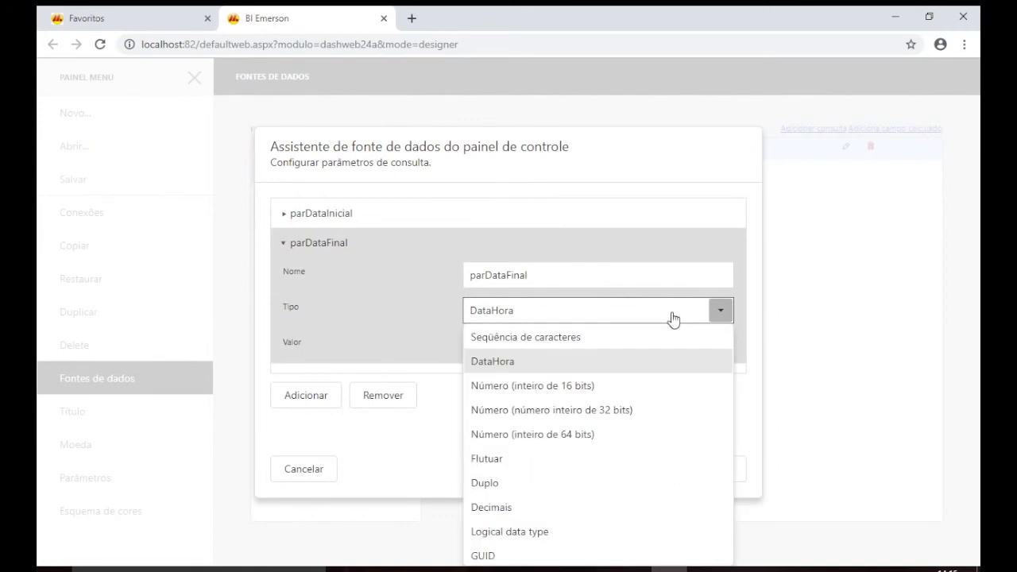
pyautogui.scroll(-2, 572, 491)
pyautogui.click(516, 552)
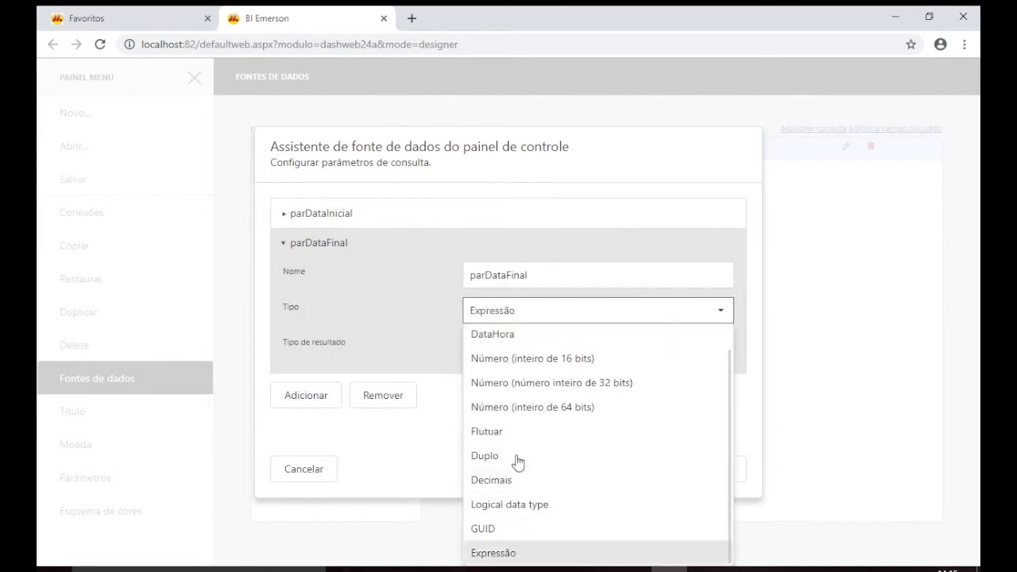
pyautogui.click(591, 344)
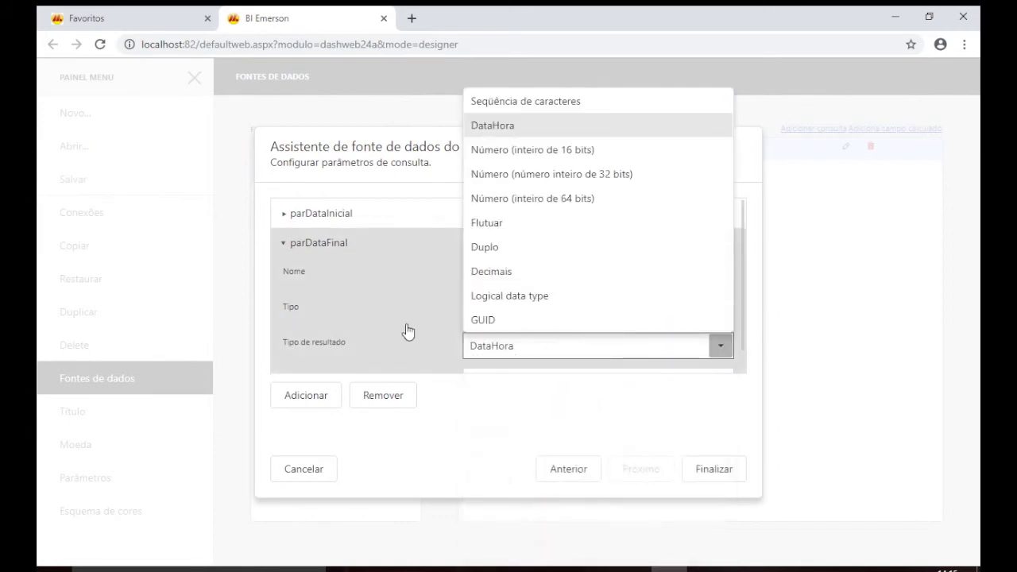
pyautogui.click(406, 330)
# Replace the value expression of the parDataFinal query parameter with the dashboard parameter ?parDataFinal.
pyautogui.scroll(-1, 406, 324)
pyautogui.click(633, 363)
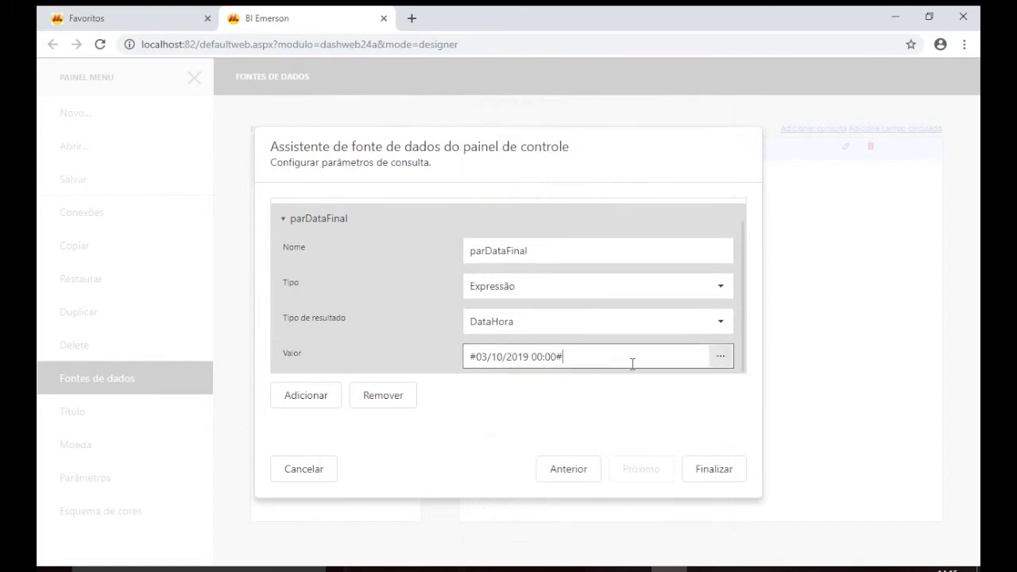
pyautogui.click(722, 359)
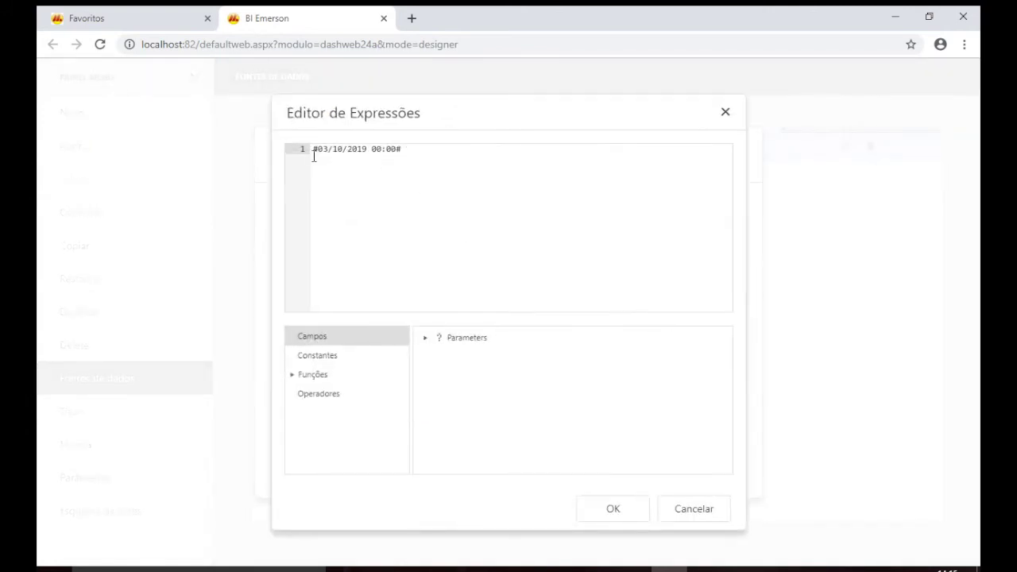
pyautogui.hotkey('ctrl', 'a')
pyautogui.press('BackSpace')
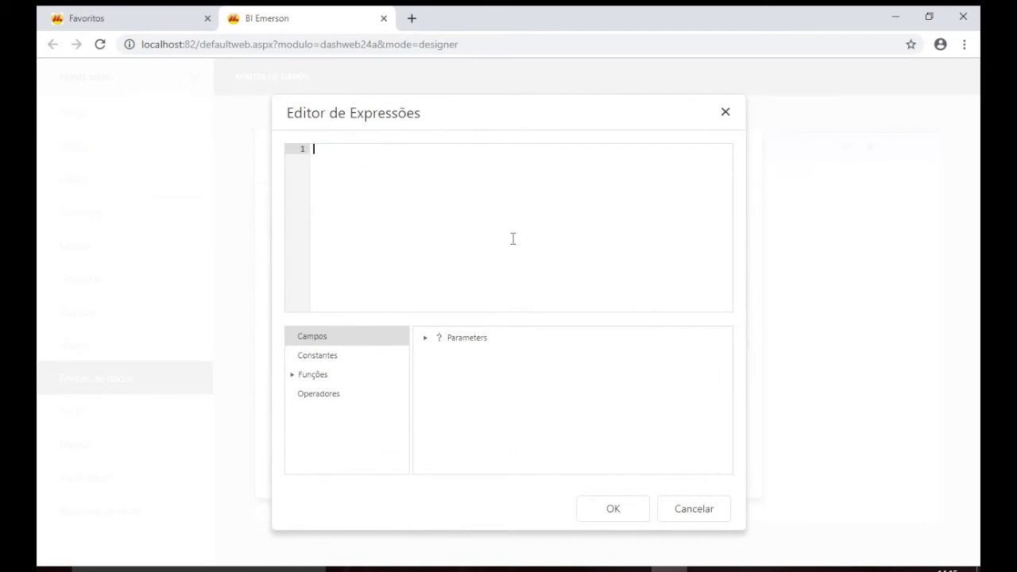
pyautogui.click(426, 338)
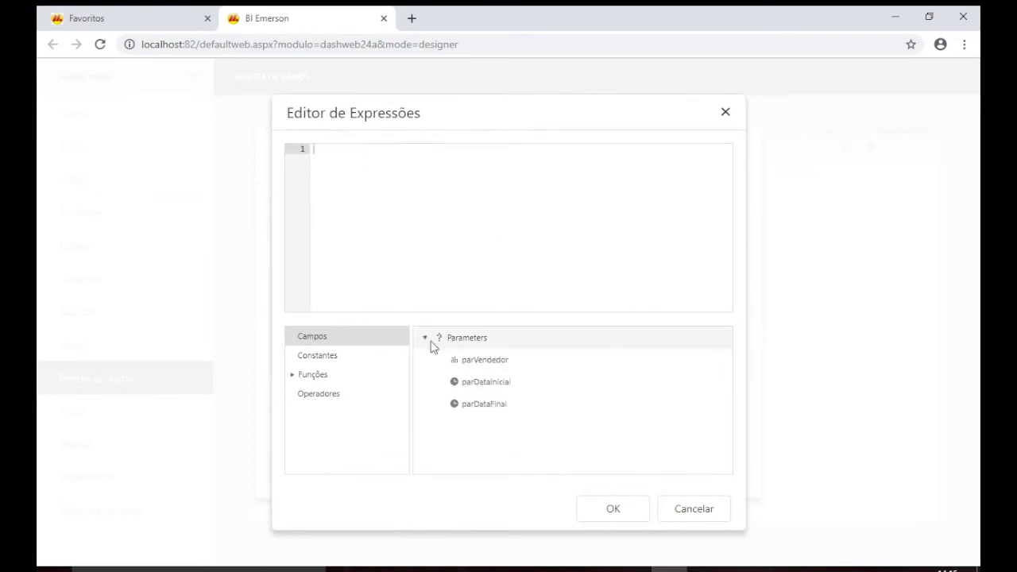
pyautogui.doubleClick(506, 405)
pyautogui.click(608, 509)
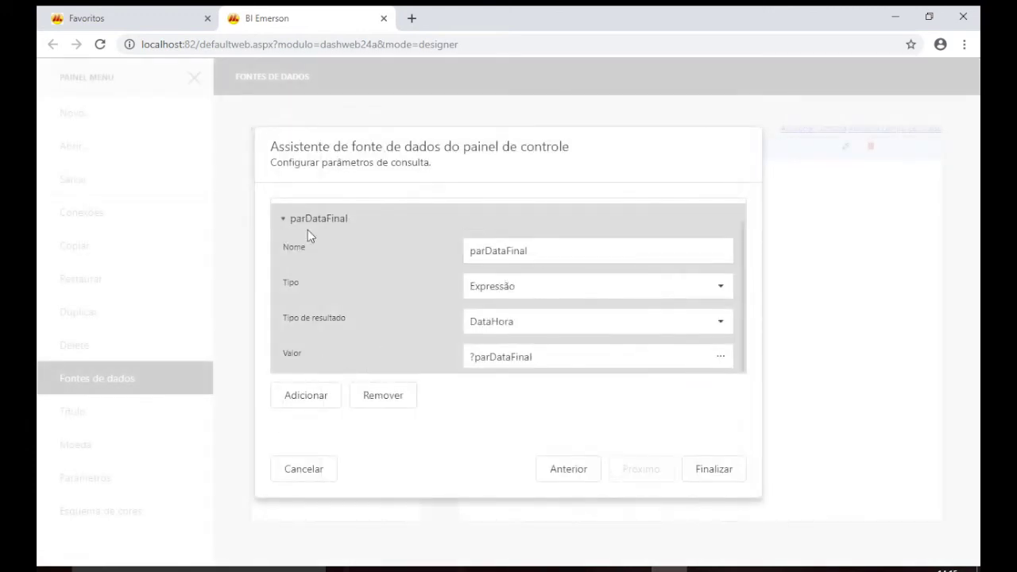
# Finish the data source wizard for CustomSqlQuery and return to the dashboard.
pyautogui.click(284, 221)
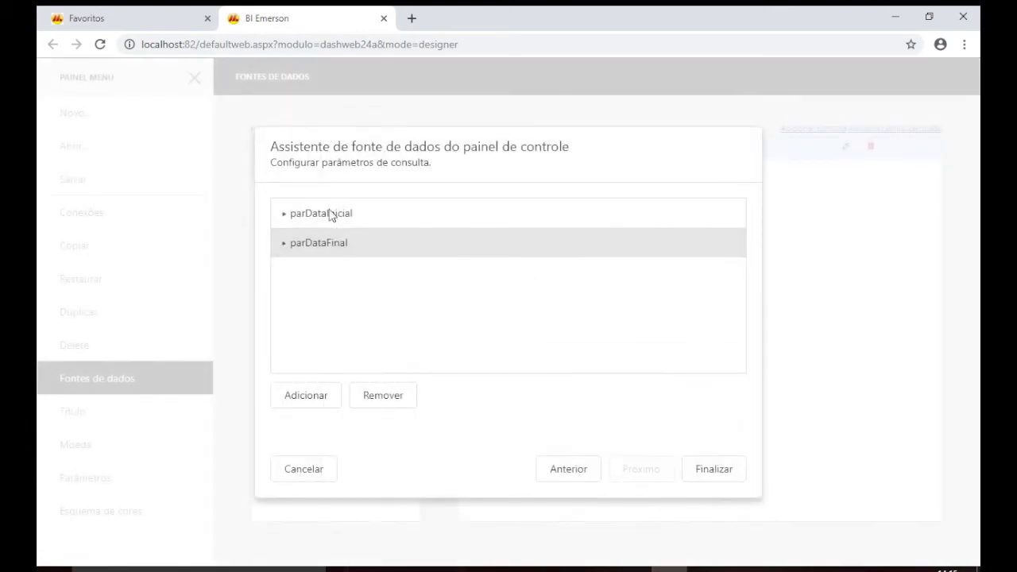
pyautogui.click(718, 479)
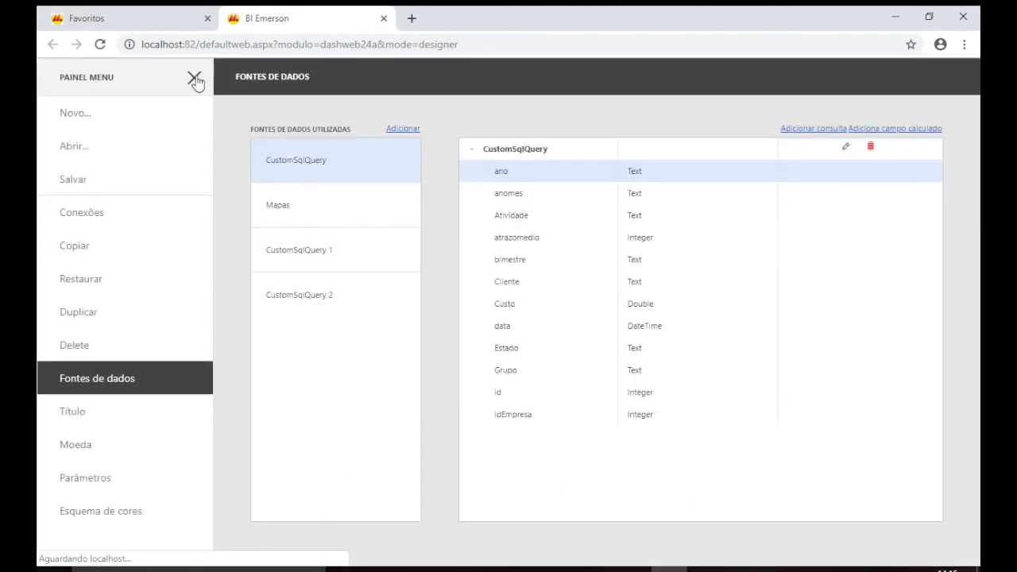
pyautogui.click(195, 81)
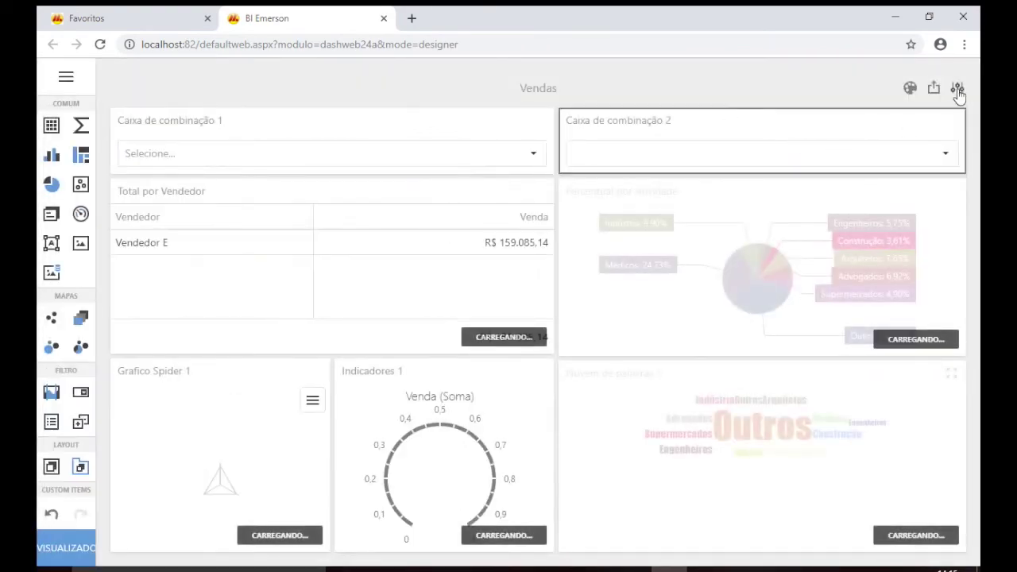
# Set the Data Inicial dashboard parameter to 01/03/2018.
pyautogui.click(958, 91)
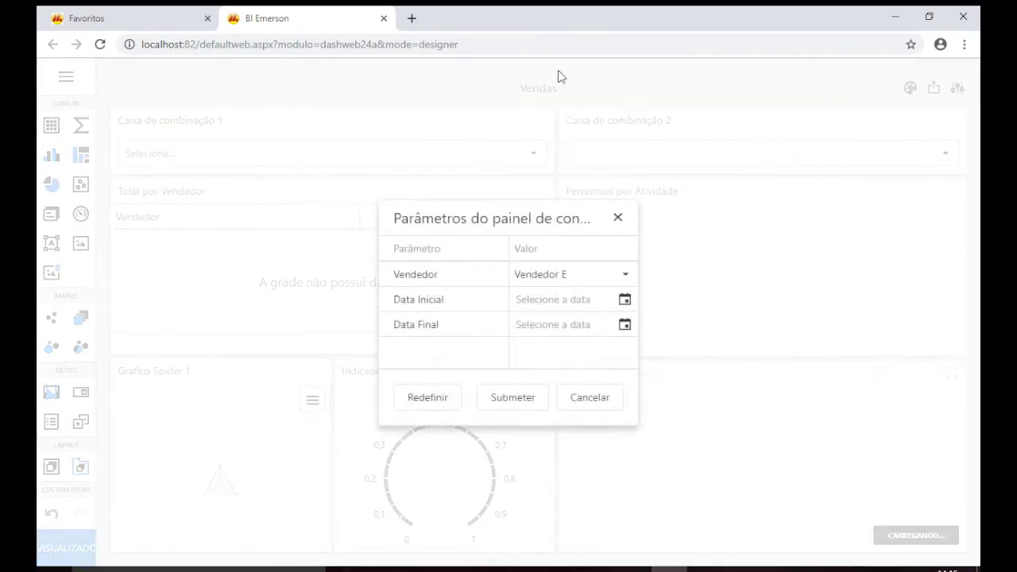
pyautogui.click(624, 300)
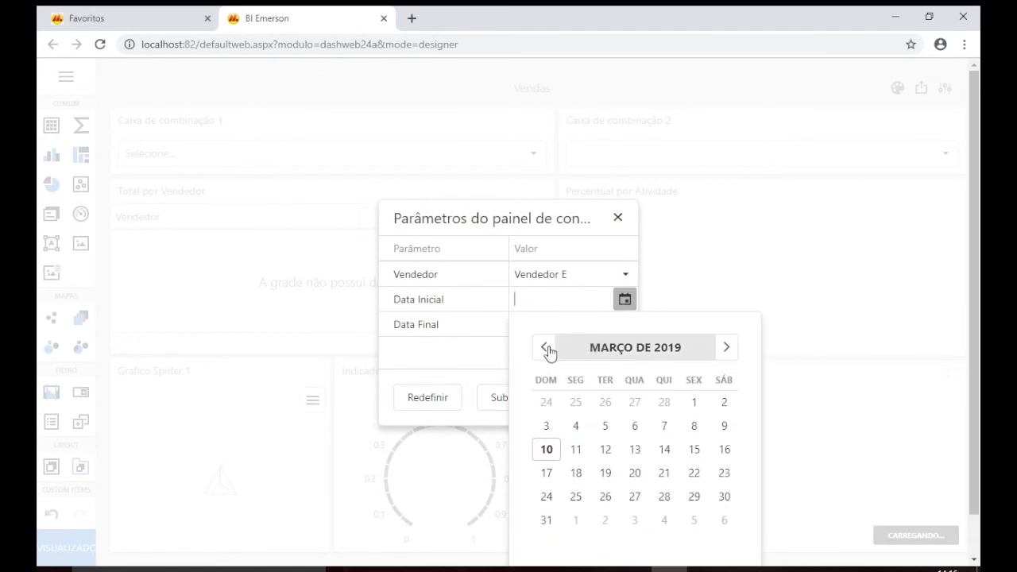
pyautogui.click(545, 353)
pyautogui.click(545, 353)
pyautogui.click(545, 353)
pyautogui.click(546, 353)
pyautogui.click(546, 353)
pyautogui.click(546, 353)
pyautogui.click(545, 353)
pyautogui.click(545, 353)
pyautogui.click(546, 353)
pyautogui.click(545, 353)
pyautogui.click(545, 353)
pyautogui.click(545, 353)
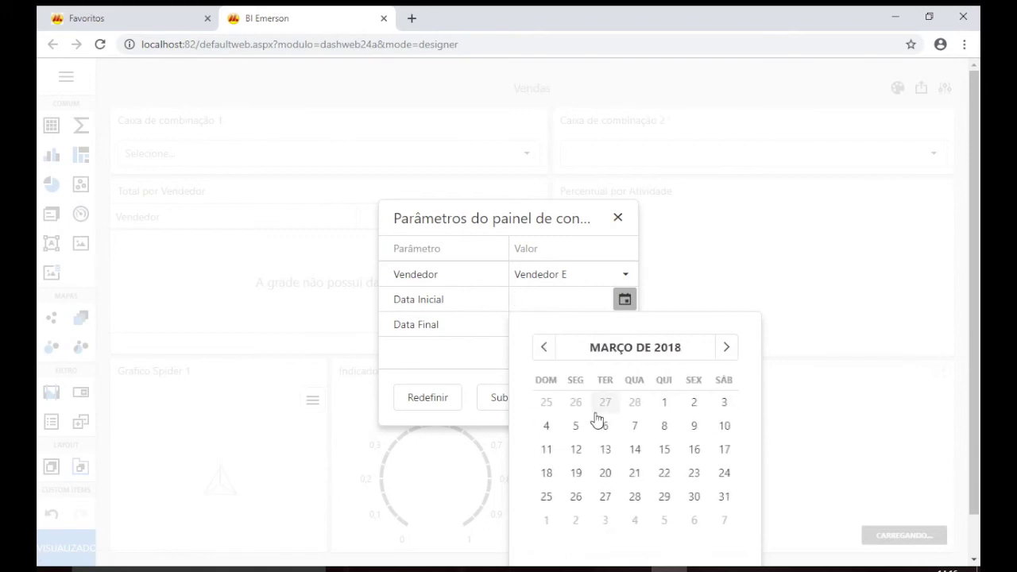
pyautogui.click(665, 408)
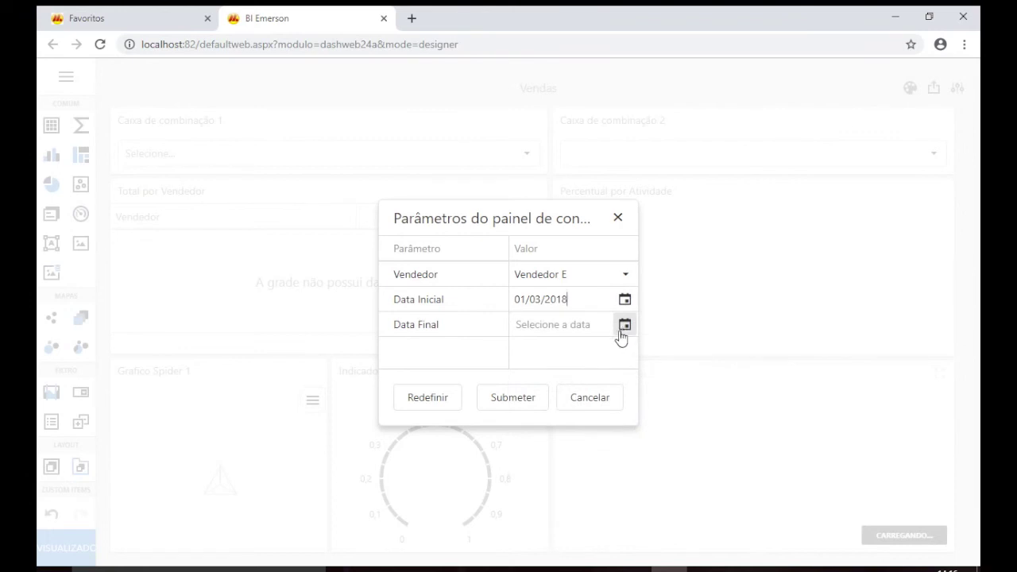
# Set the Data Final dashboard parameter to today's date, 10/03/2019, and submit the parameter values.
pyautogui.click(625, 327)
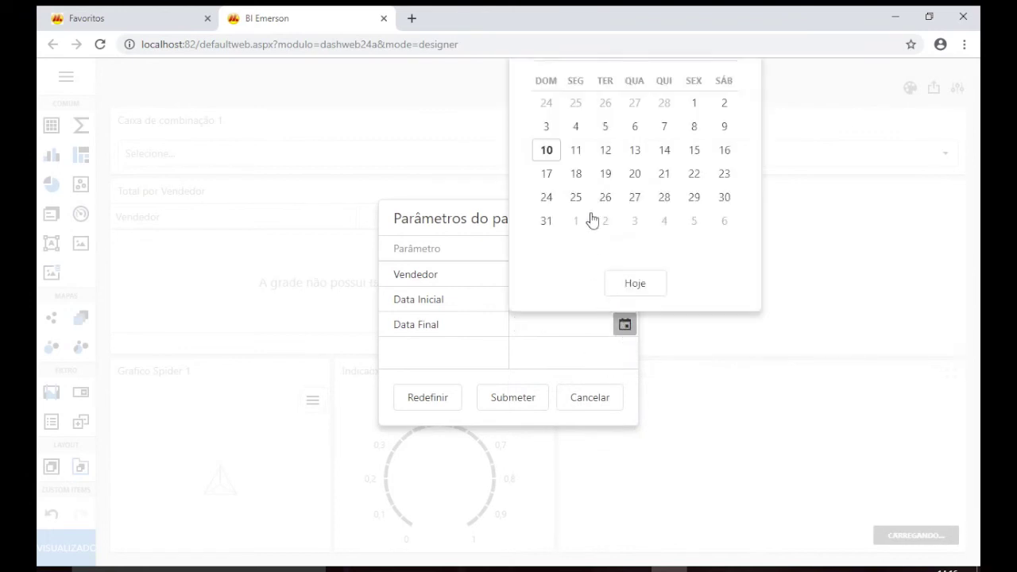
pyautogui.click(632, 286)
pyautogui.click(517, 397)
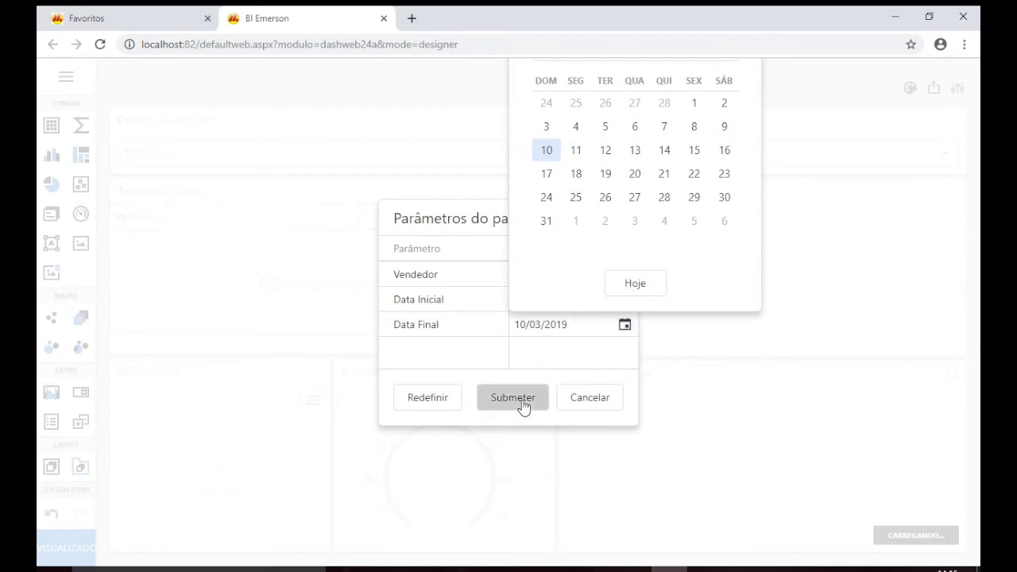